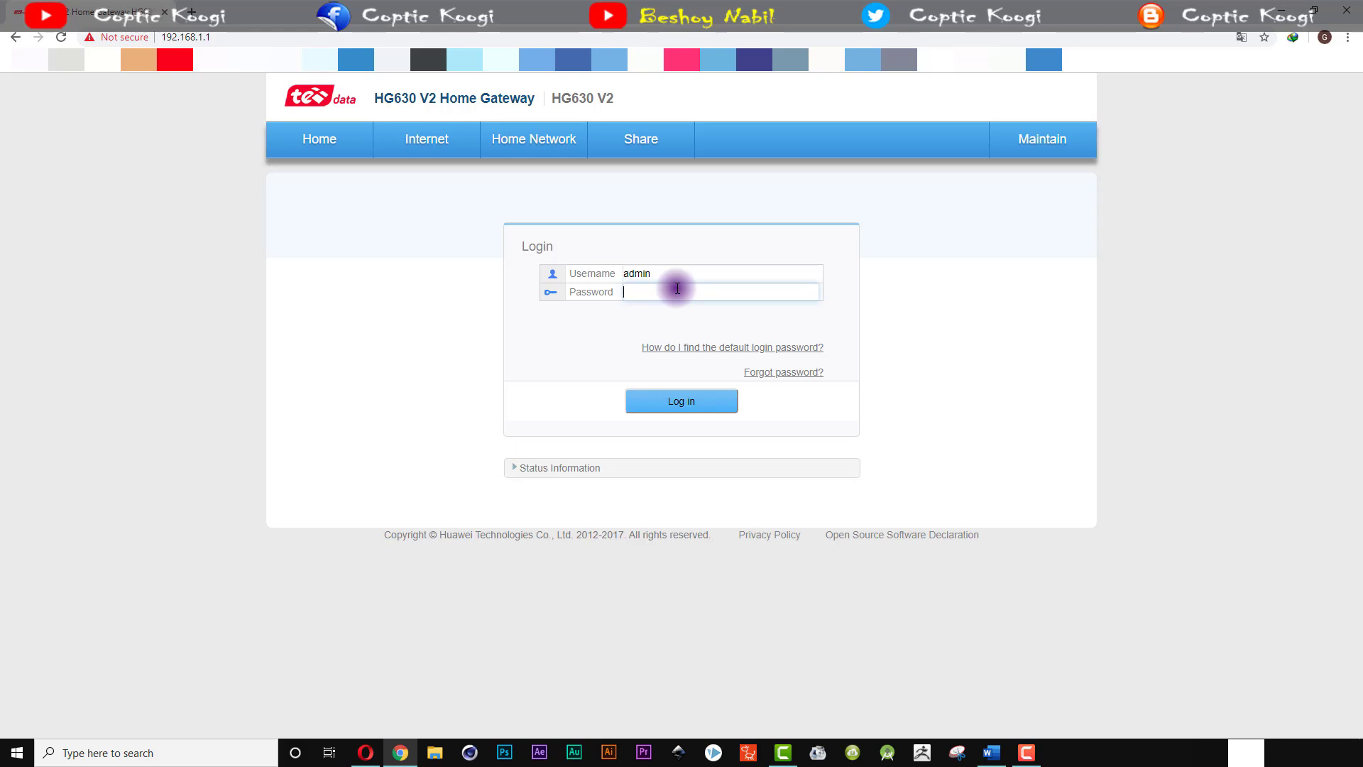
Step: Enter the username admin on the router login page at 192.168.1.1
{"action": "type", "text": "admin"}
Step: Log in and expand the DHCP Server section on the Home Network LAN Interface page
{"action": "key", "text": "Return"}
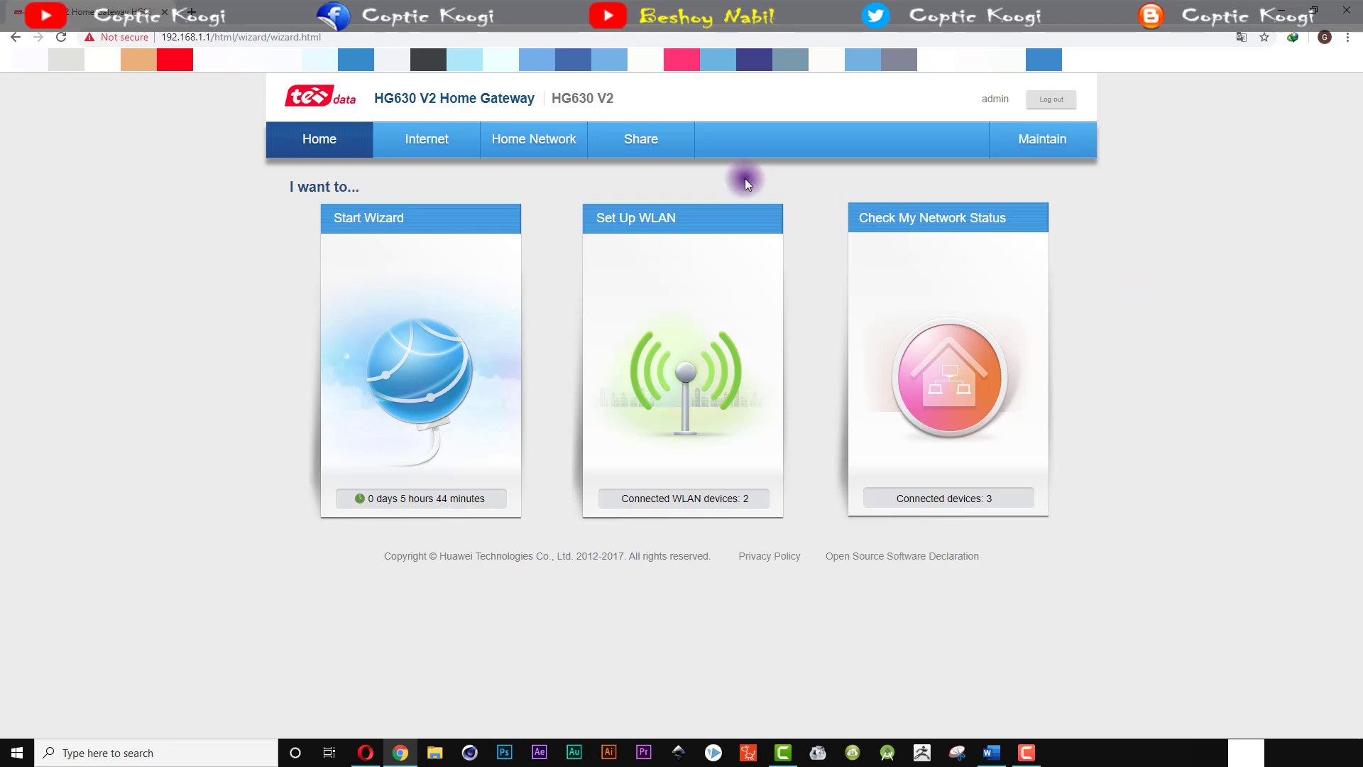
{"action": "left_click", "coordinate": [510, 146]}
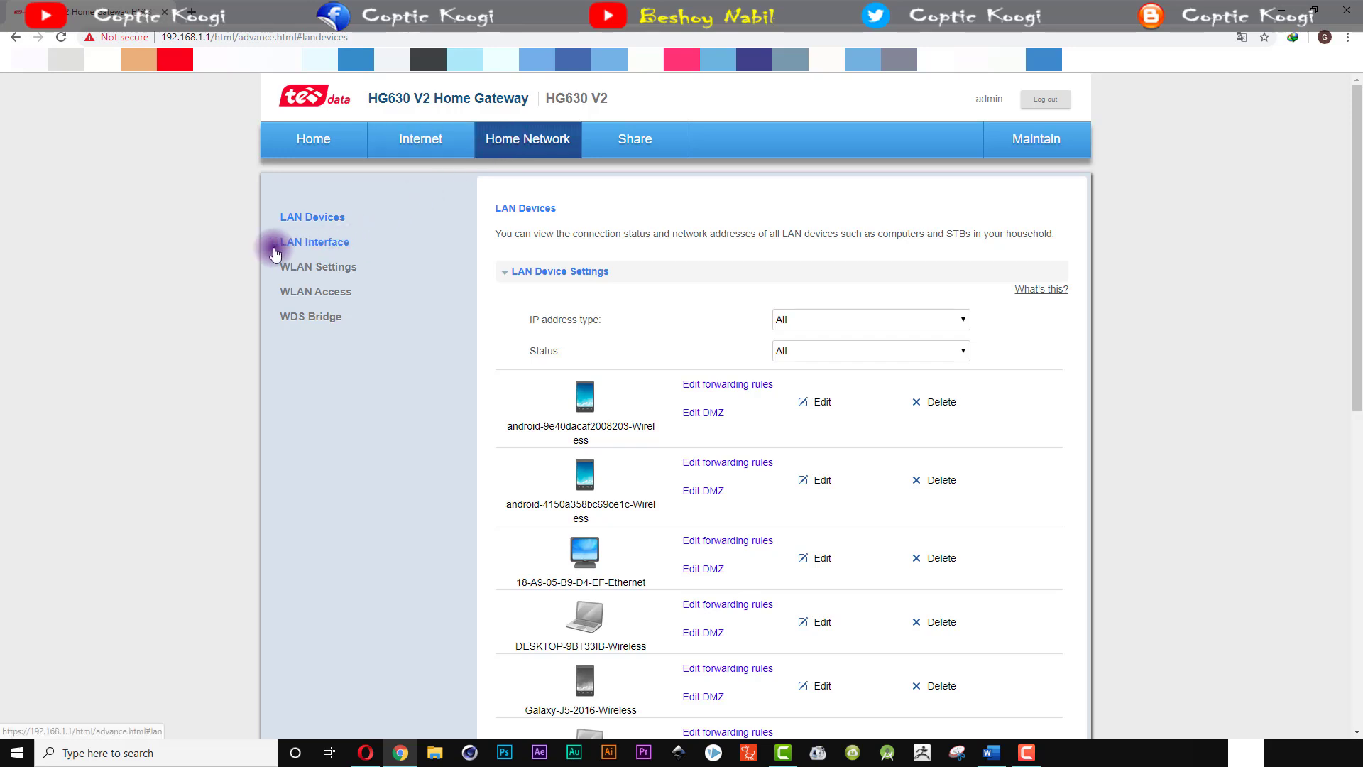
{"action": "left_click", "coordinate": [325, 245]}
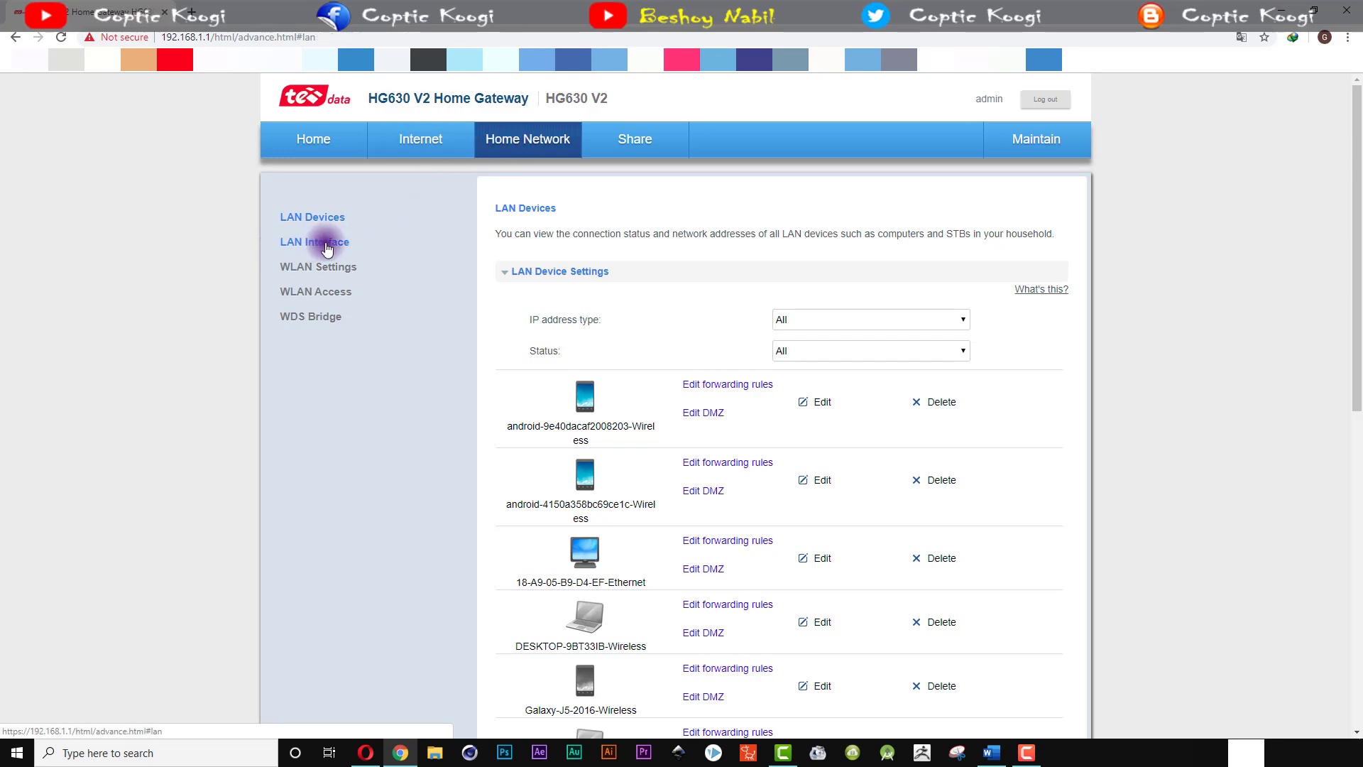
{"action": "scroll", "coordinate": [1201, 378], "scroll_direction": "down", "scroll_amount": 2}
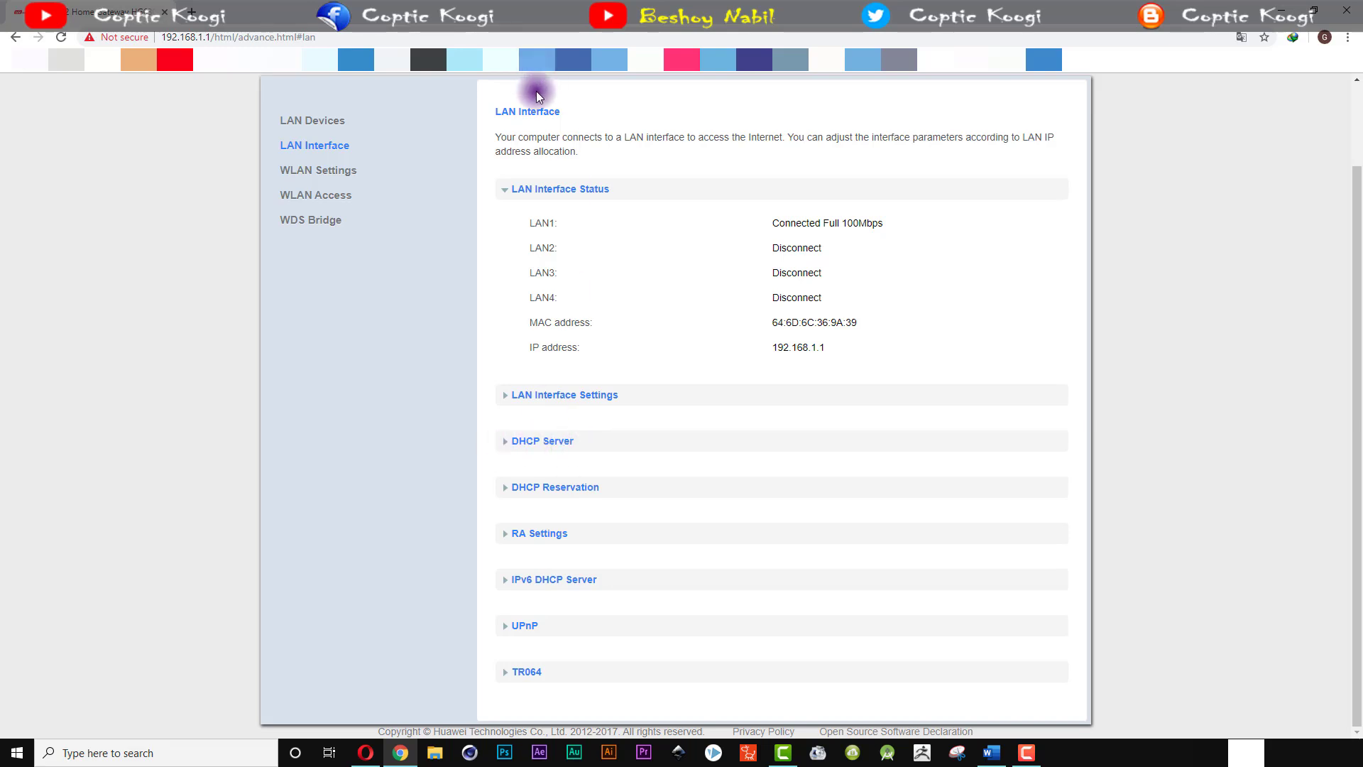
{"action": "left_click", "coordinate": [549, 442]}
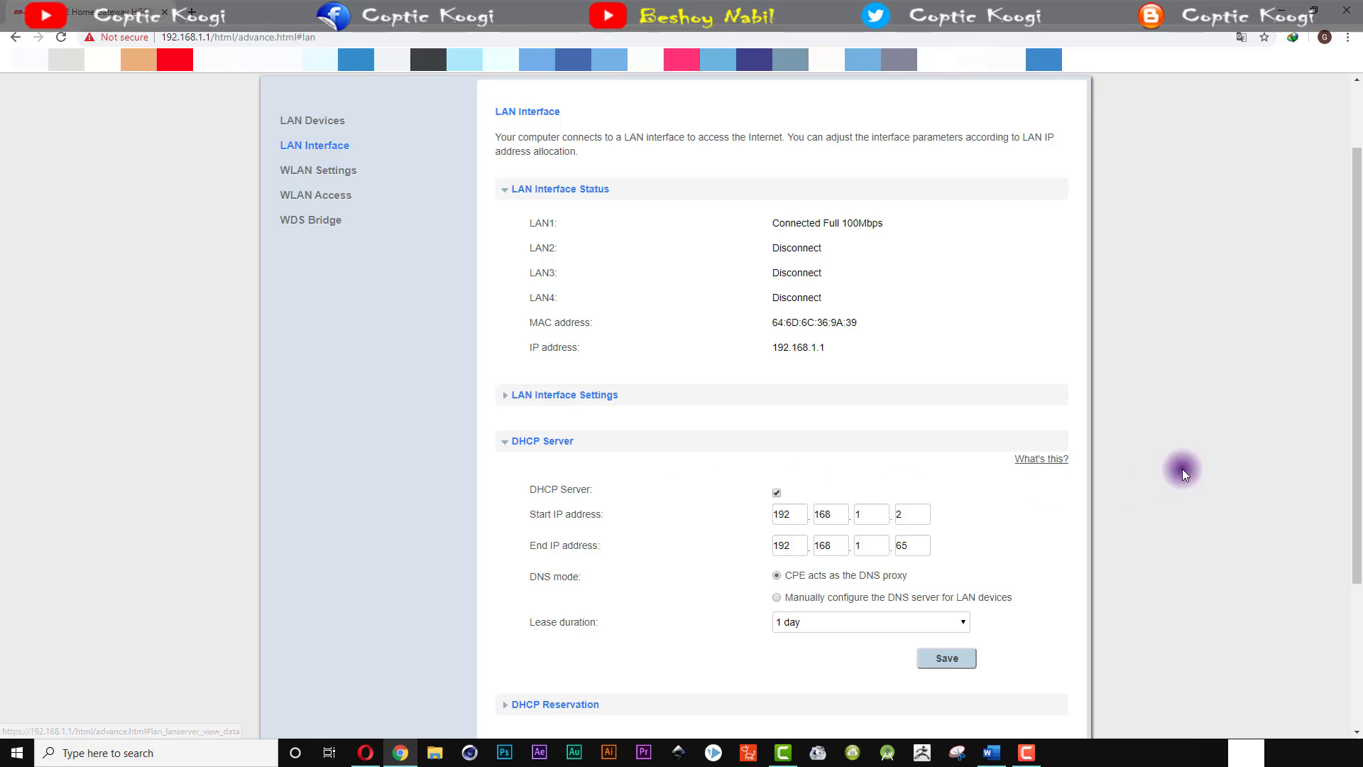
Step: Switch DHCP DNS mode to manual configuration and select the primary DNS field
{"action": "scroll", "coordinate": [1182, 471], "scroll_direction": "down", "scroll_amount": 3}
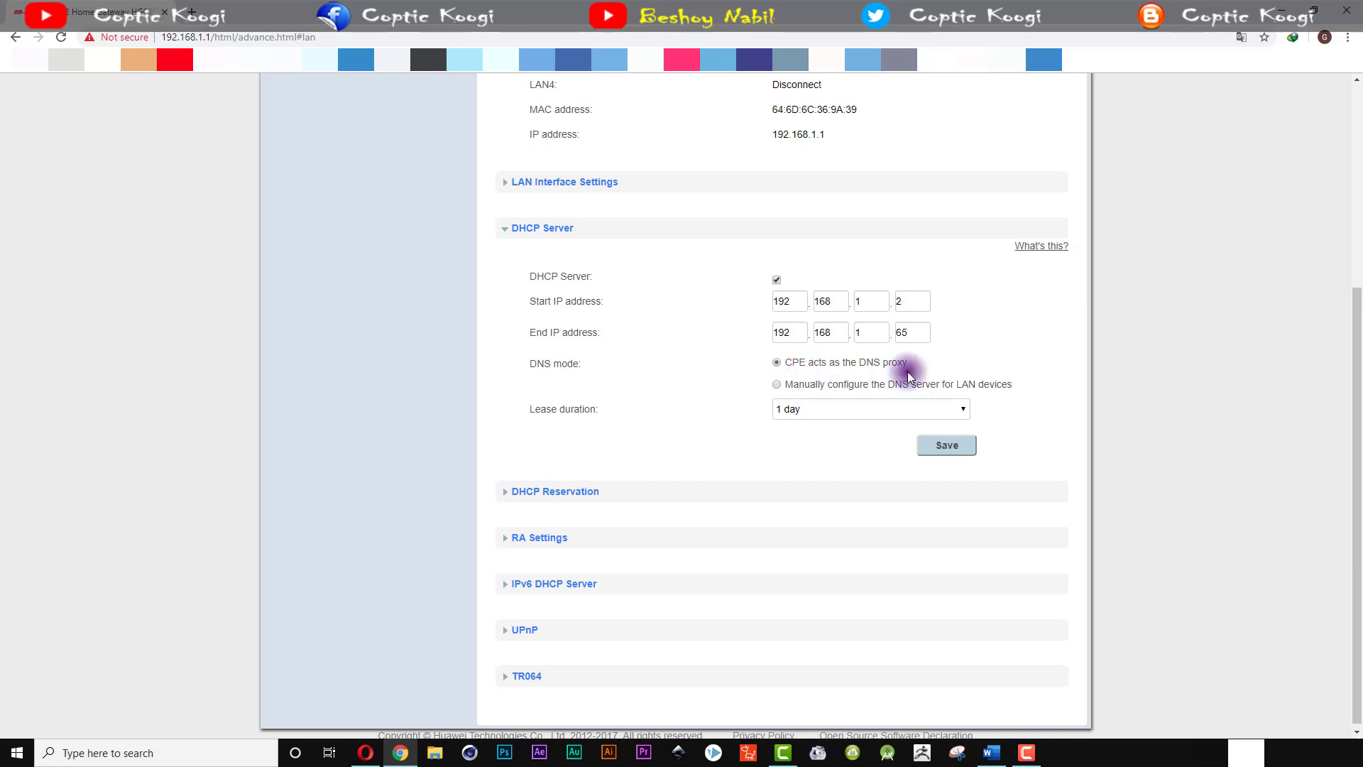
{"action": "left_click", "coordinate": [777, 387]}
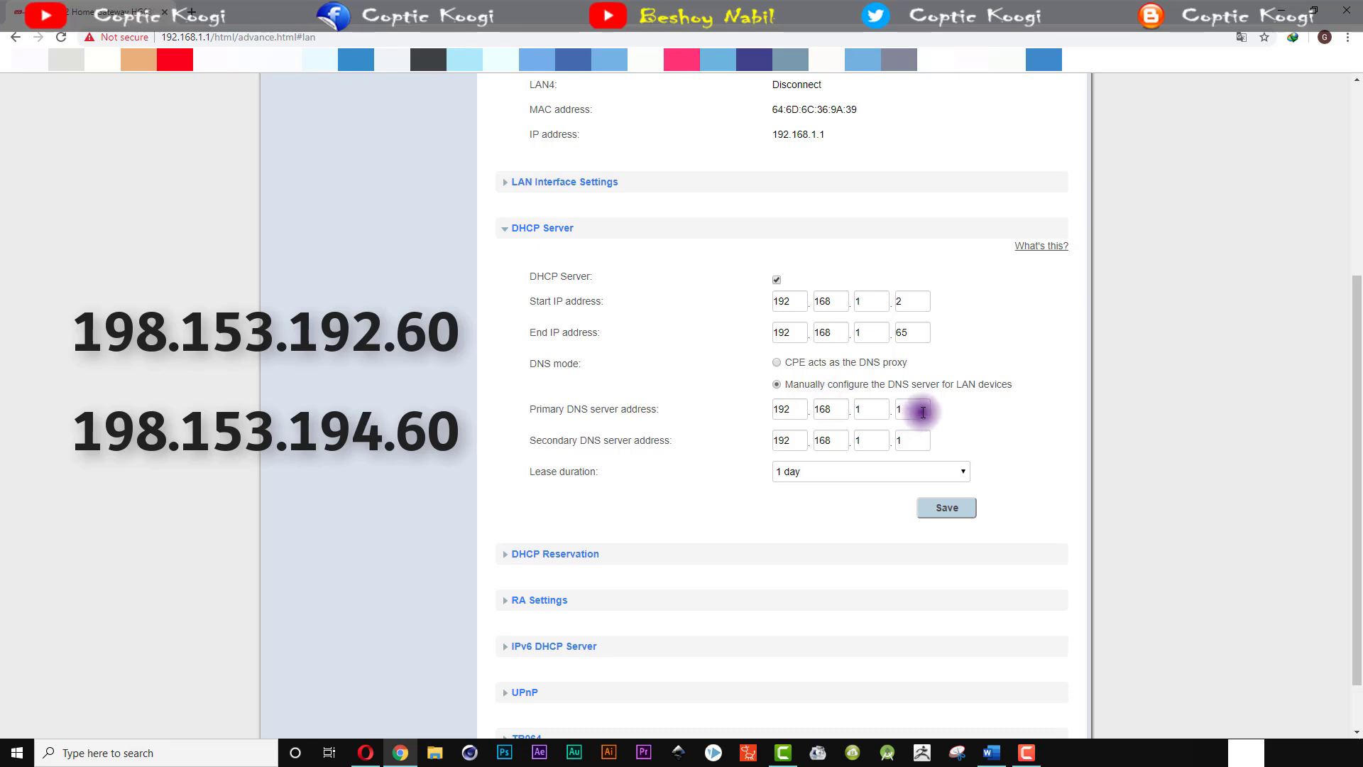
{"action": "left_click_drag", "start_coordinate": [796, 412], "coordinate": [752, 417]}
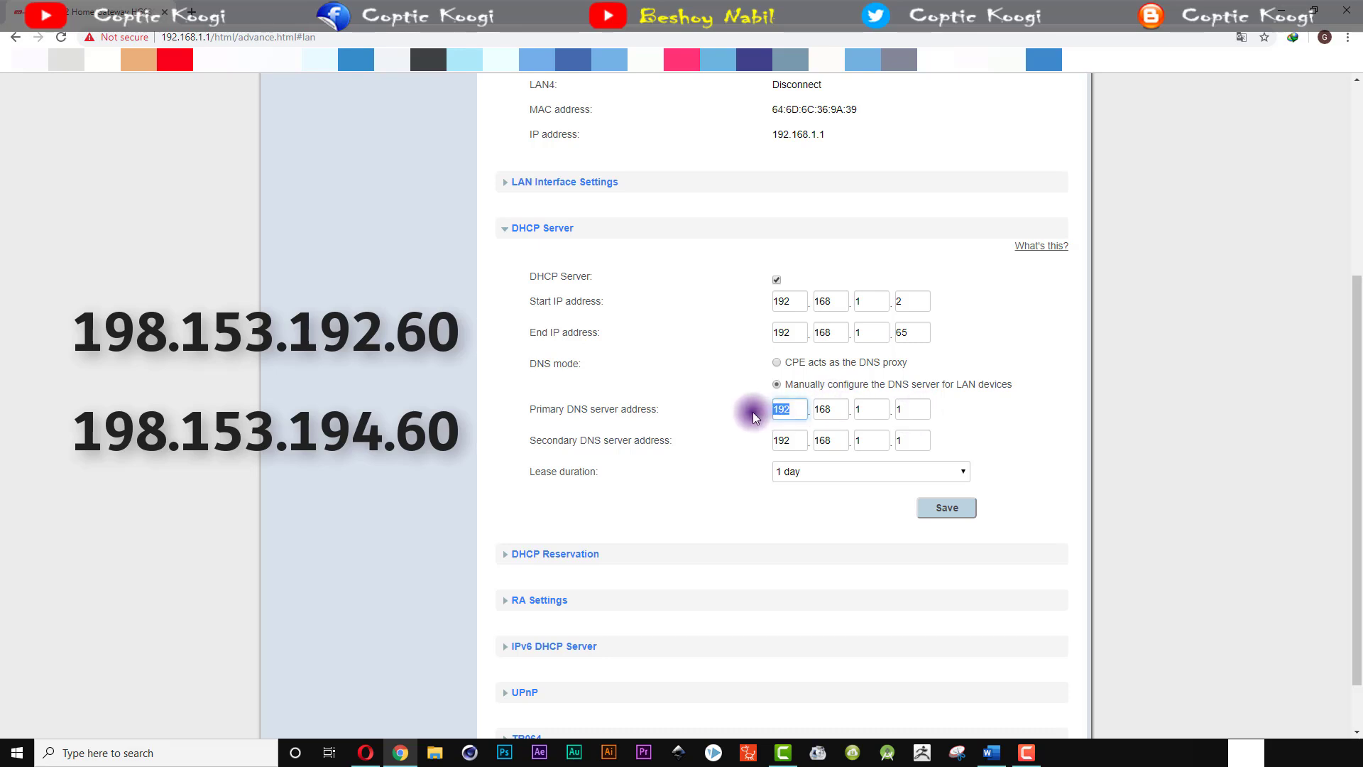
Step: Enter Primary DNS 198.153.192.60 and Secondary DNS 198.153.194.60
{"action": "type", "text": "198."}
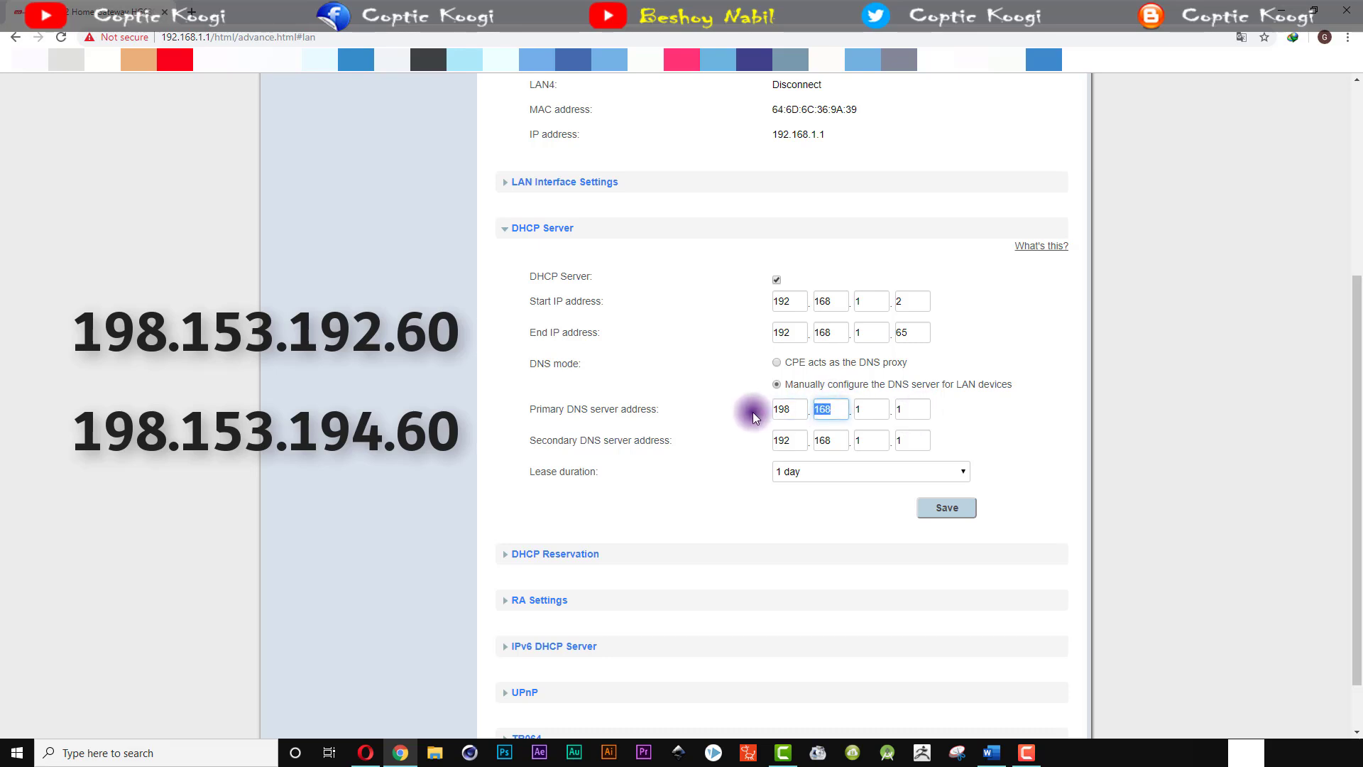
{"action": "type", "text": "153."}
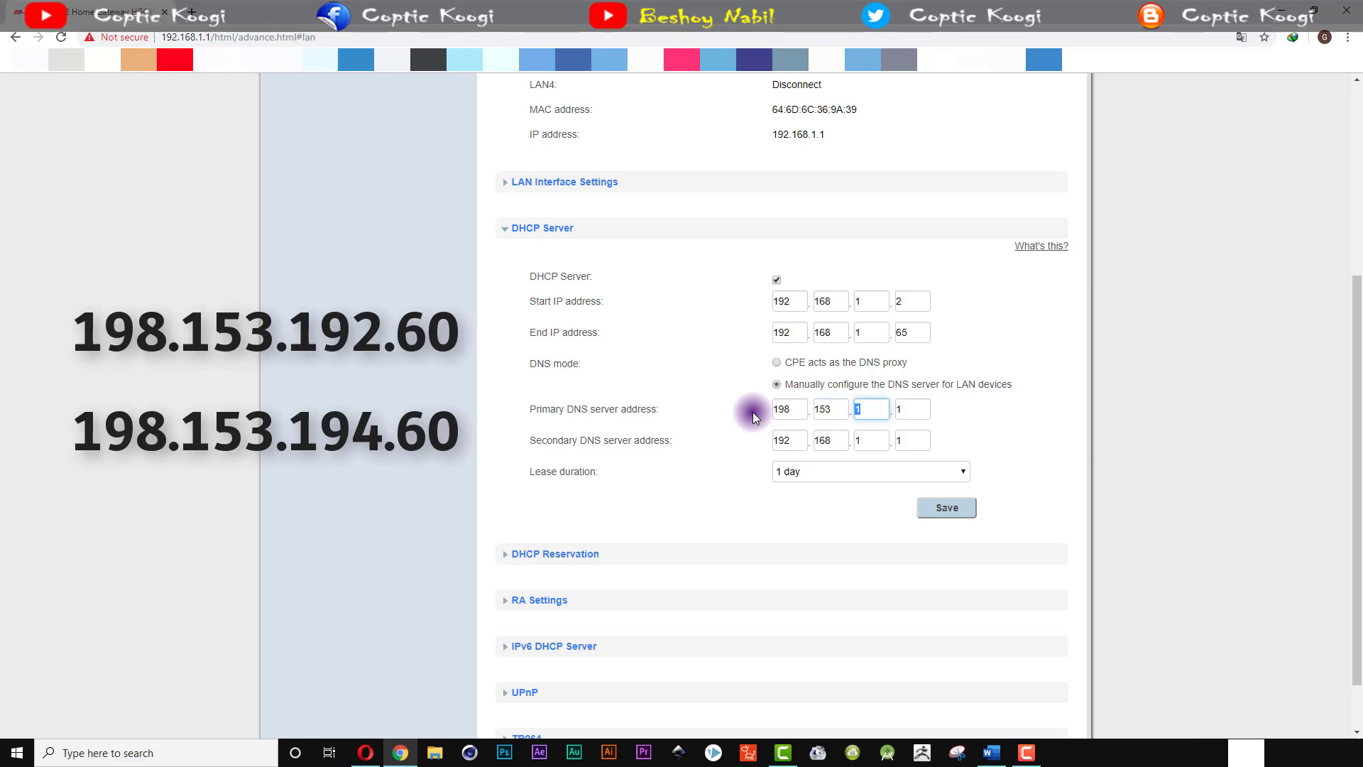
{"action": "type", "text": "192.60"}
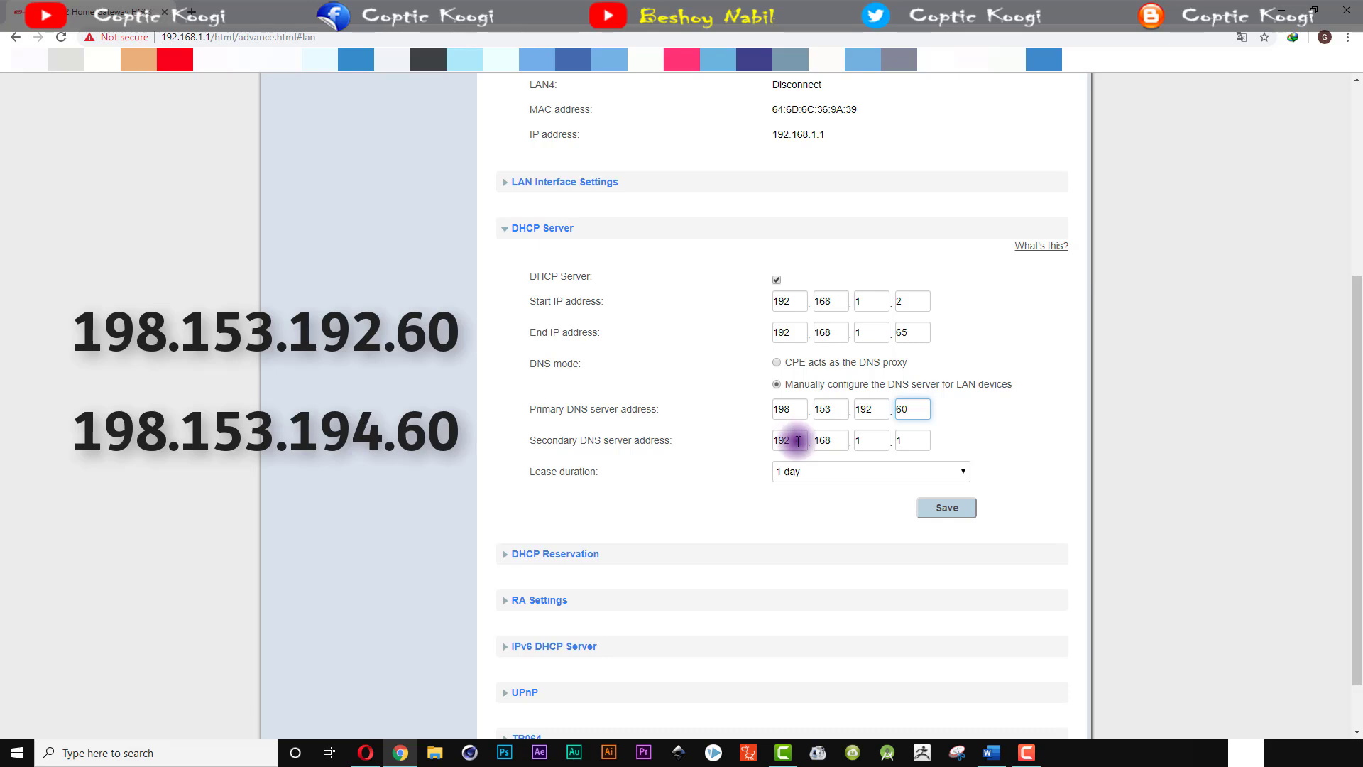
{"action": "left_click", "coordinate": [798, 441]}
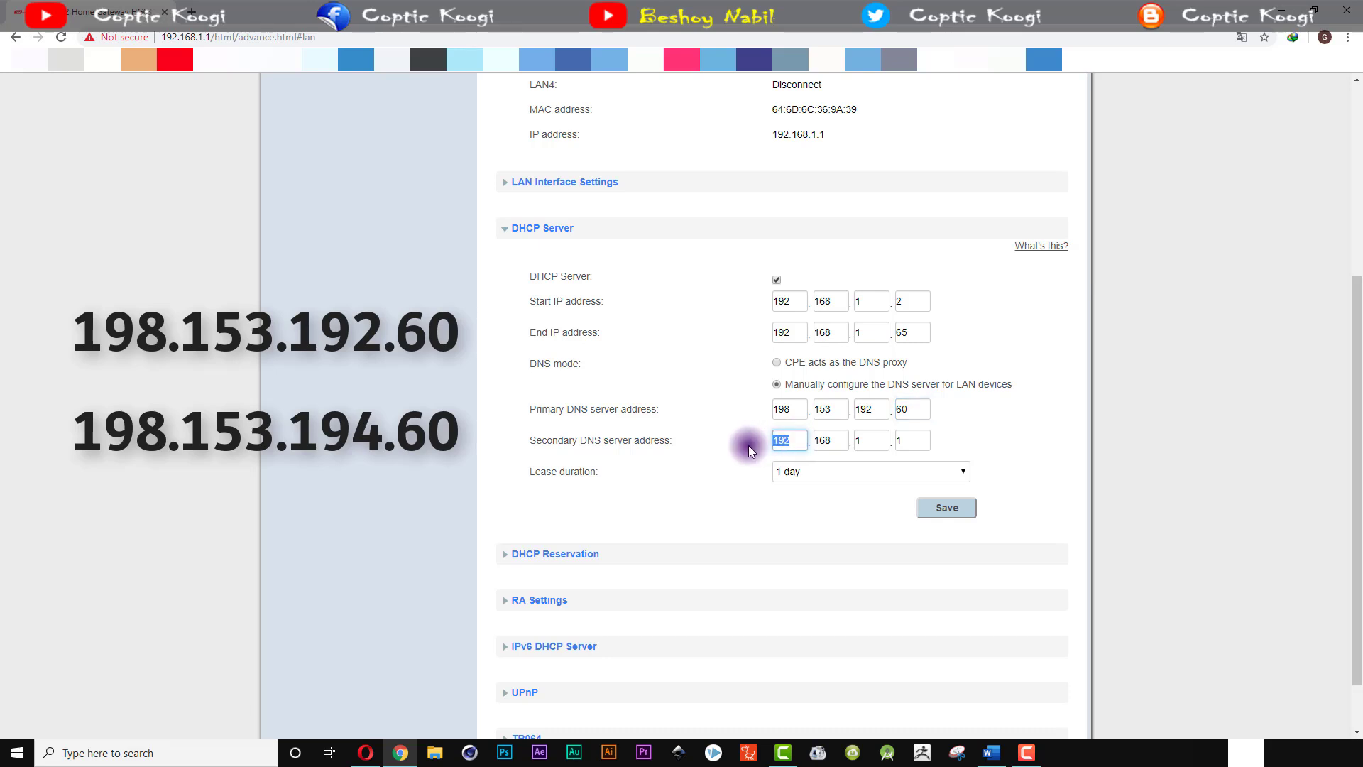
{"action": "type", "text": "198."}
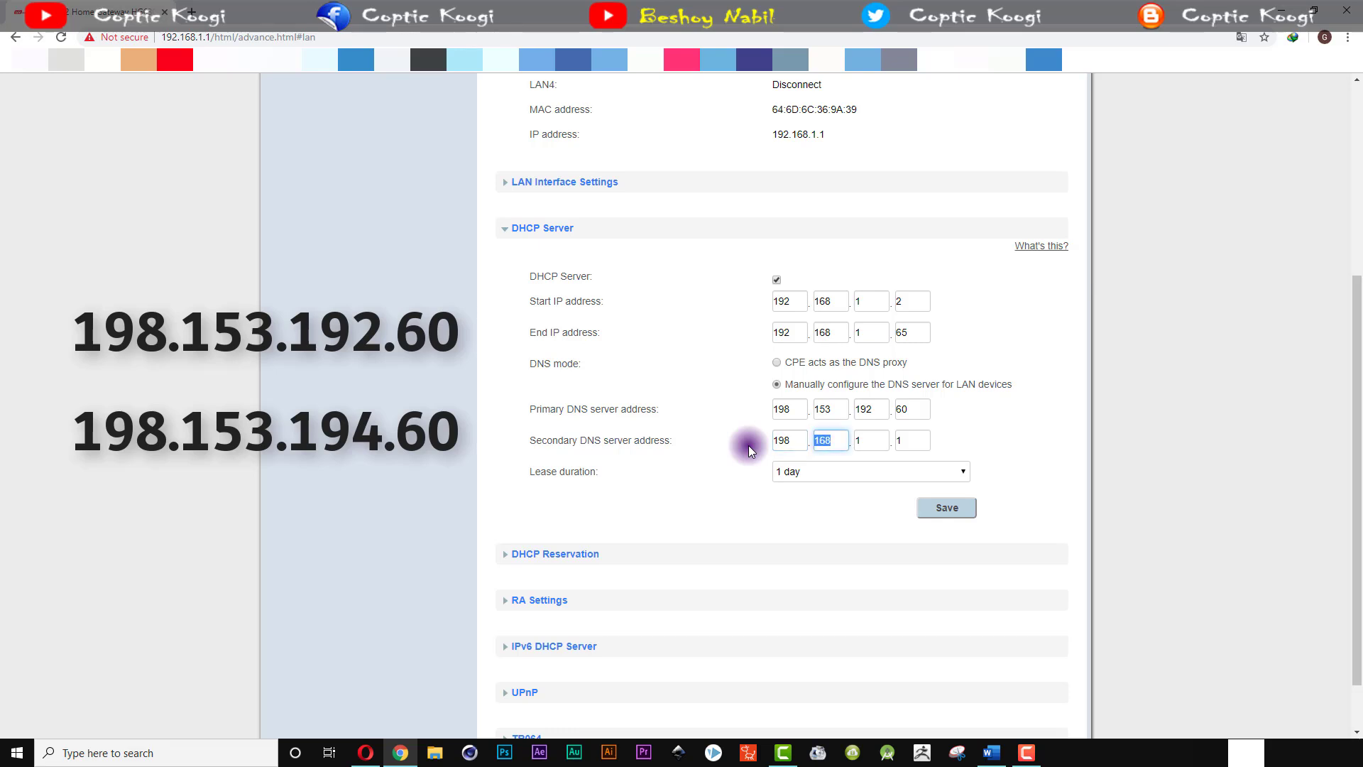
{"action": "type", "text": "153."}
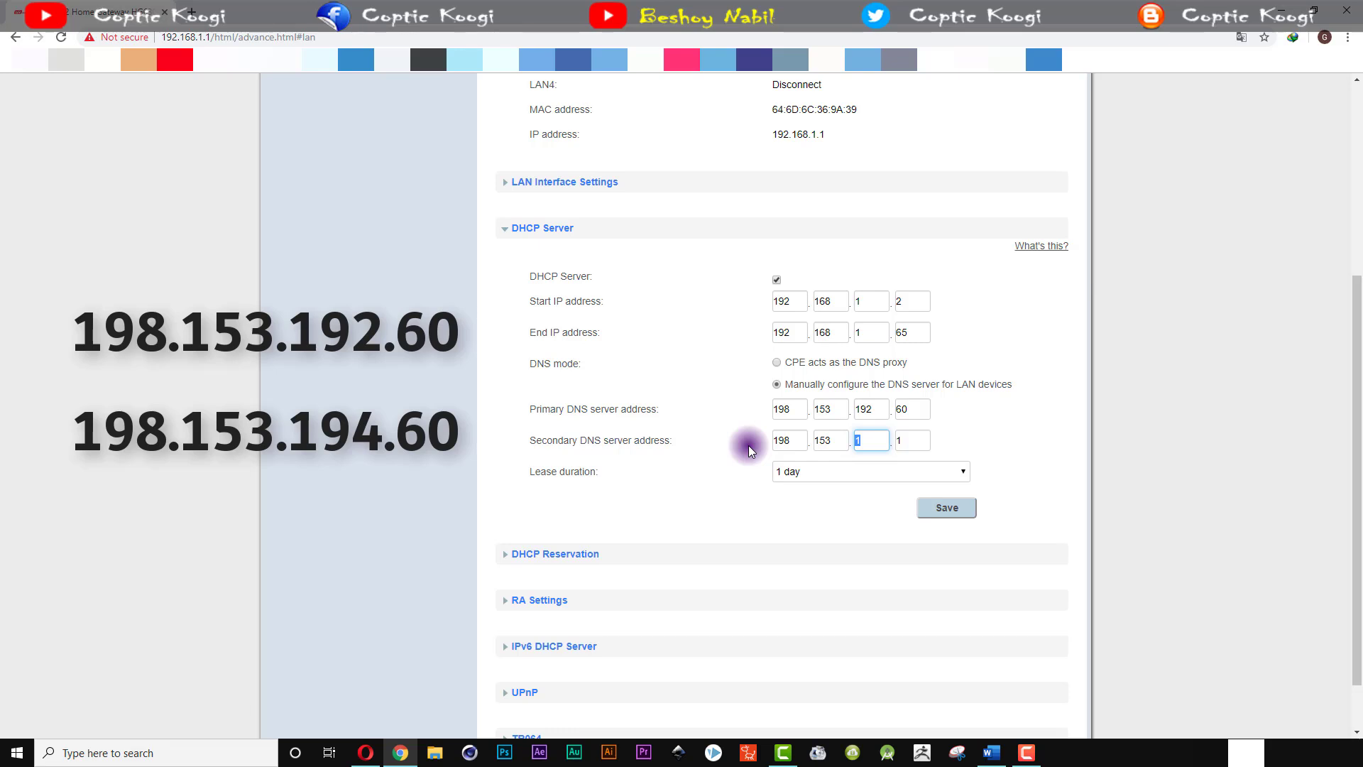
{"action": "type", "text": "194."}
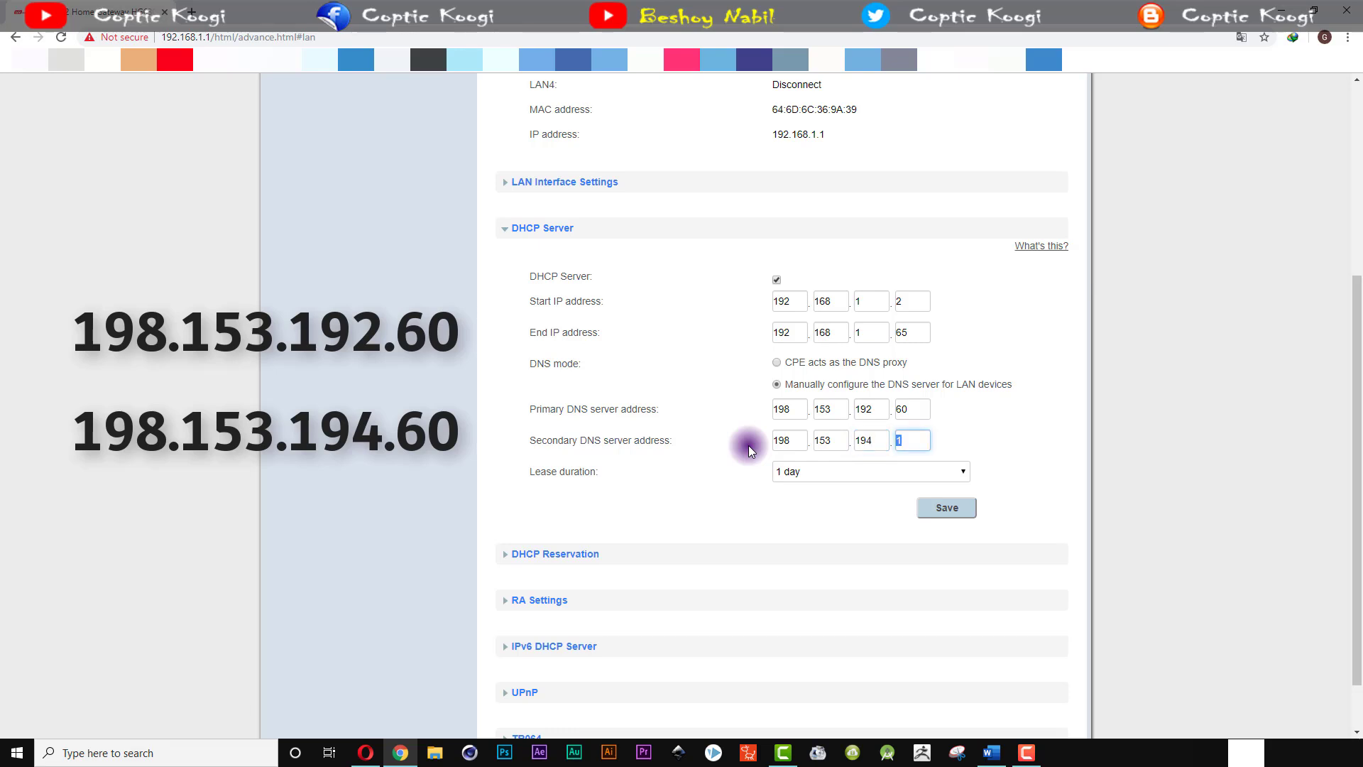
{"action": "type", "text": "60"}
{"action": "scroll", "coordinate": [1147, 457], "scroll_direction": "down", "scroll_amount": 1}
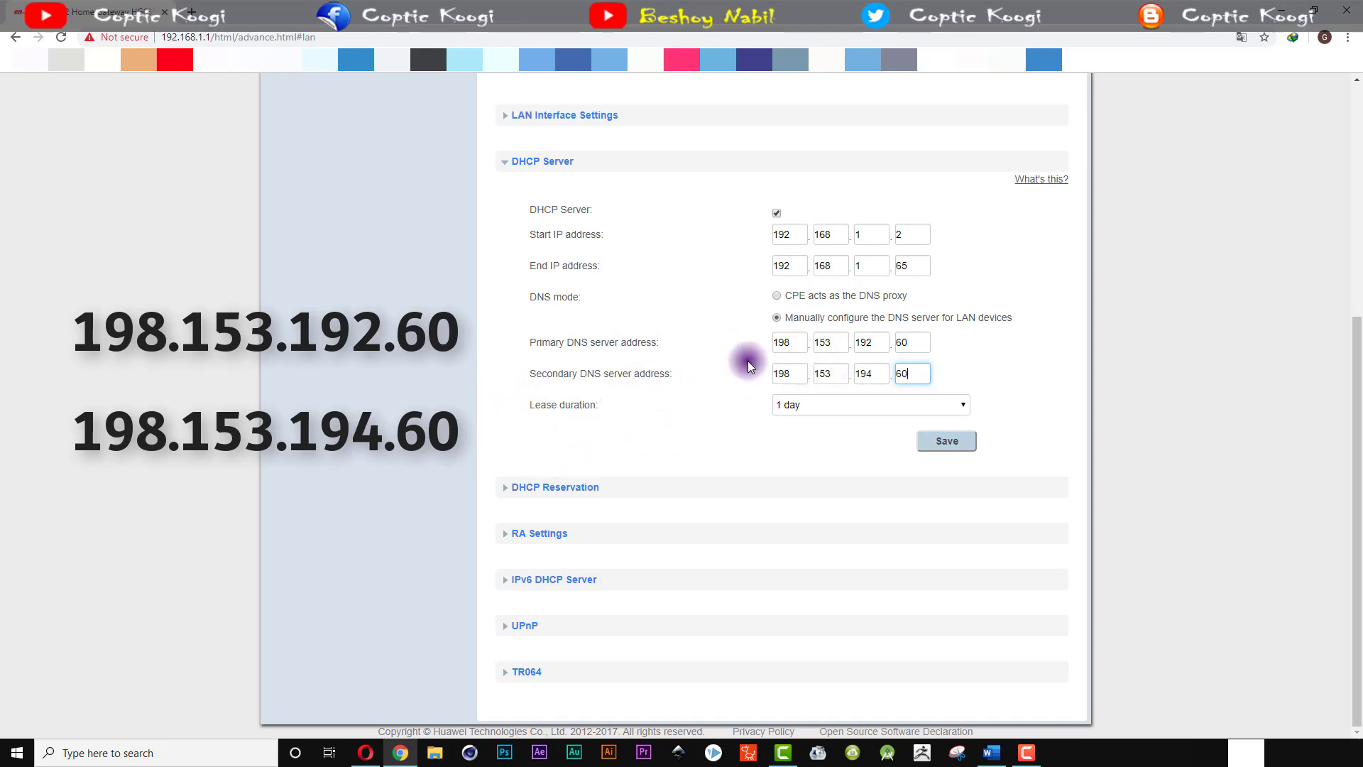
{"action": "left_click", "coordinate": [533, 417]}
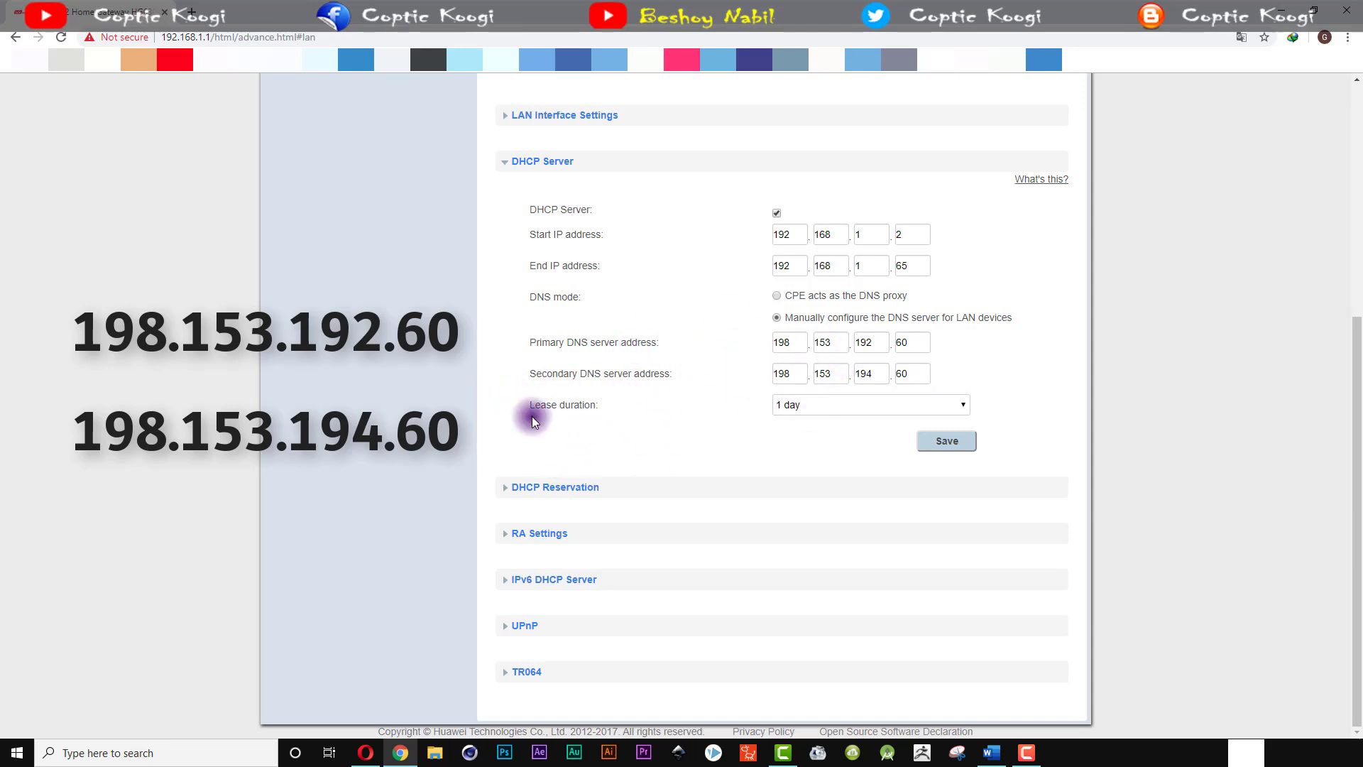
Step: Set the DHCP lease duration to Permanent and save the DHCP Server settings
{"action": "left_click", "coordinate": [793, 410]}
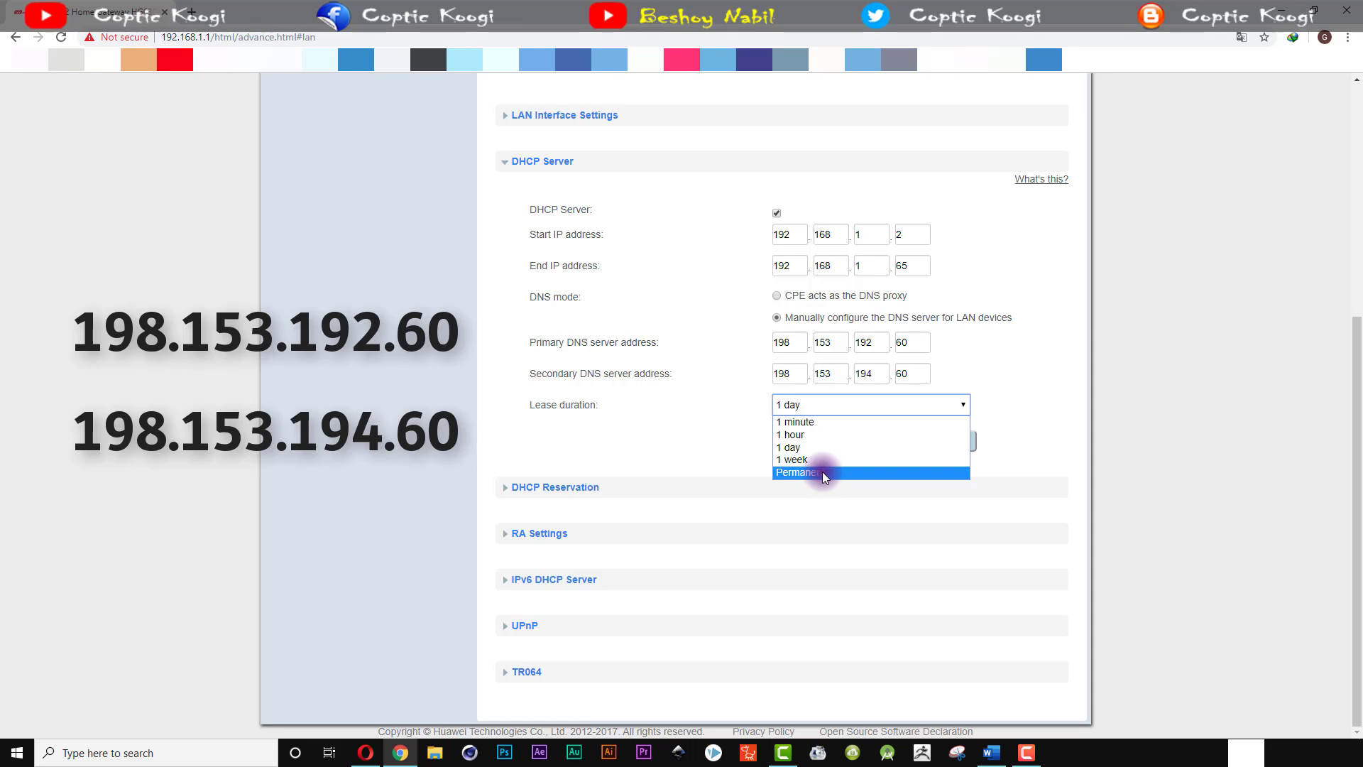
{"action": "left_click", "coordinate": [822, 472]}
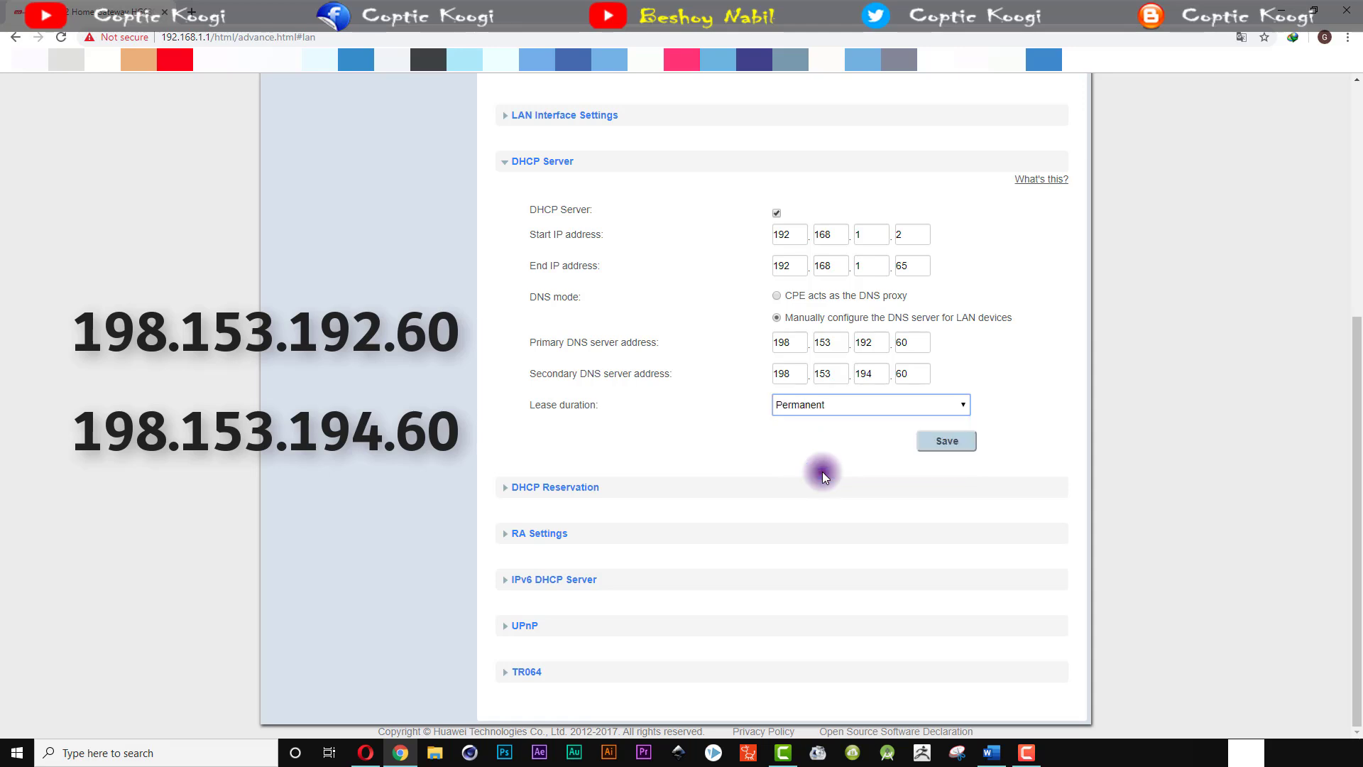
{"action": "left_click", "coordinate": [946, 443]}
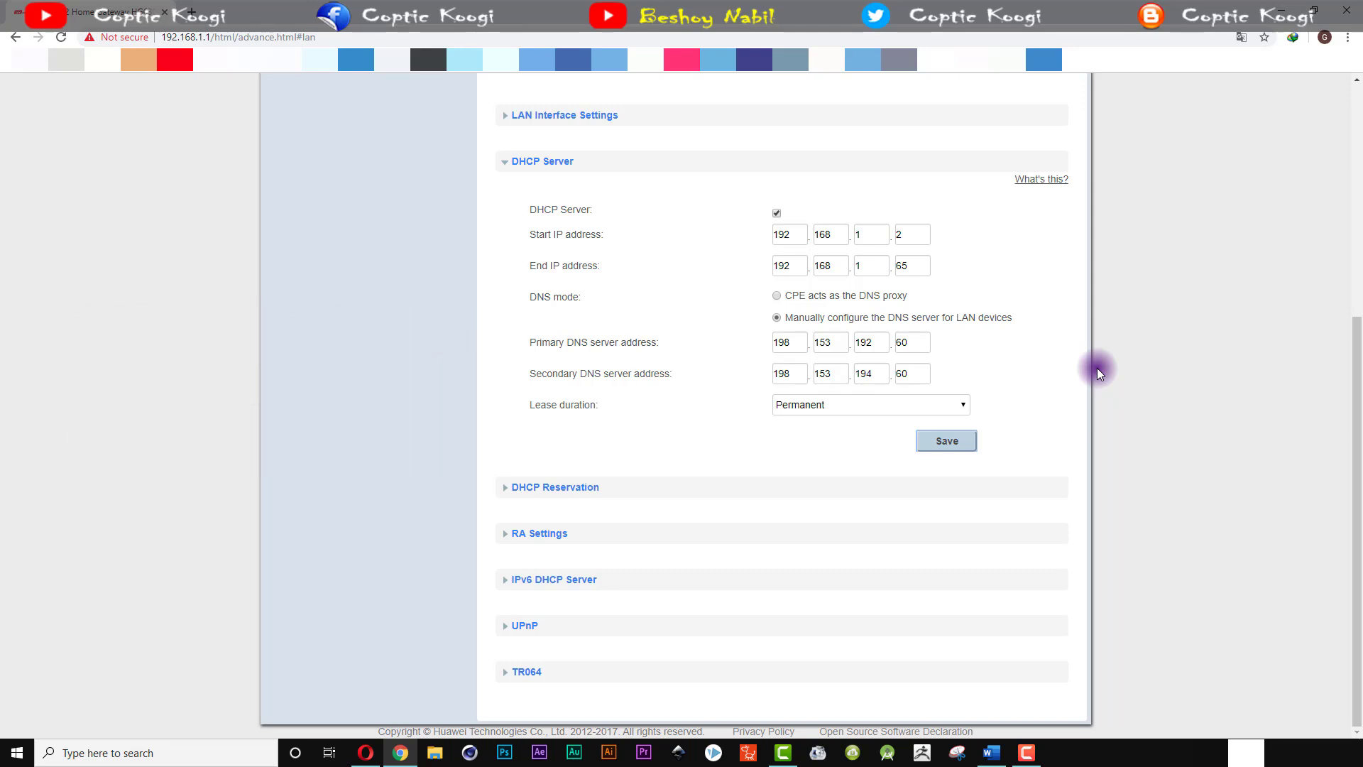
Step: Replace the primary DNS address with 8.8.8.8
{"action": "double_click", "coordinate": [784, 342]}
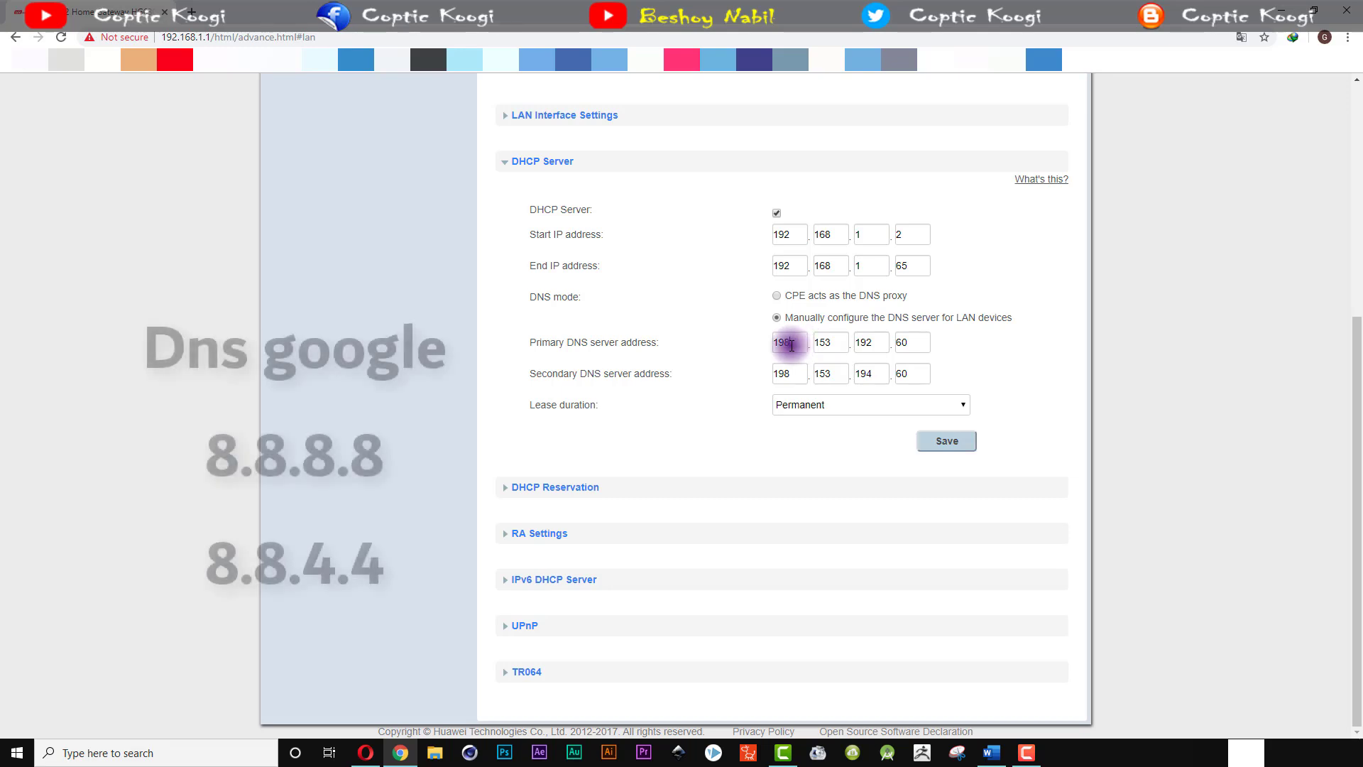
{"action": "type", "text": "8"}
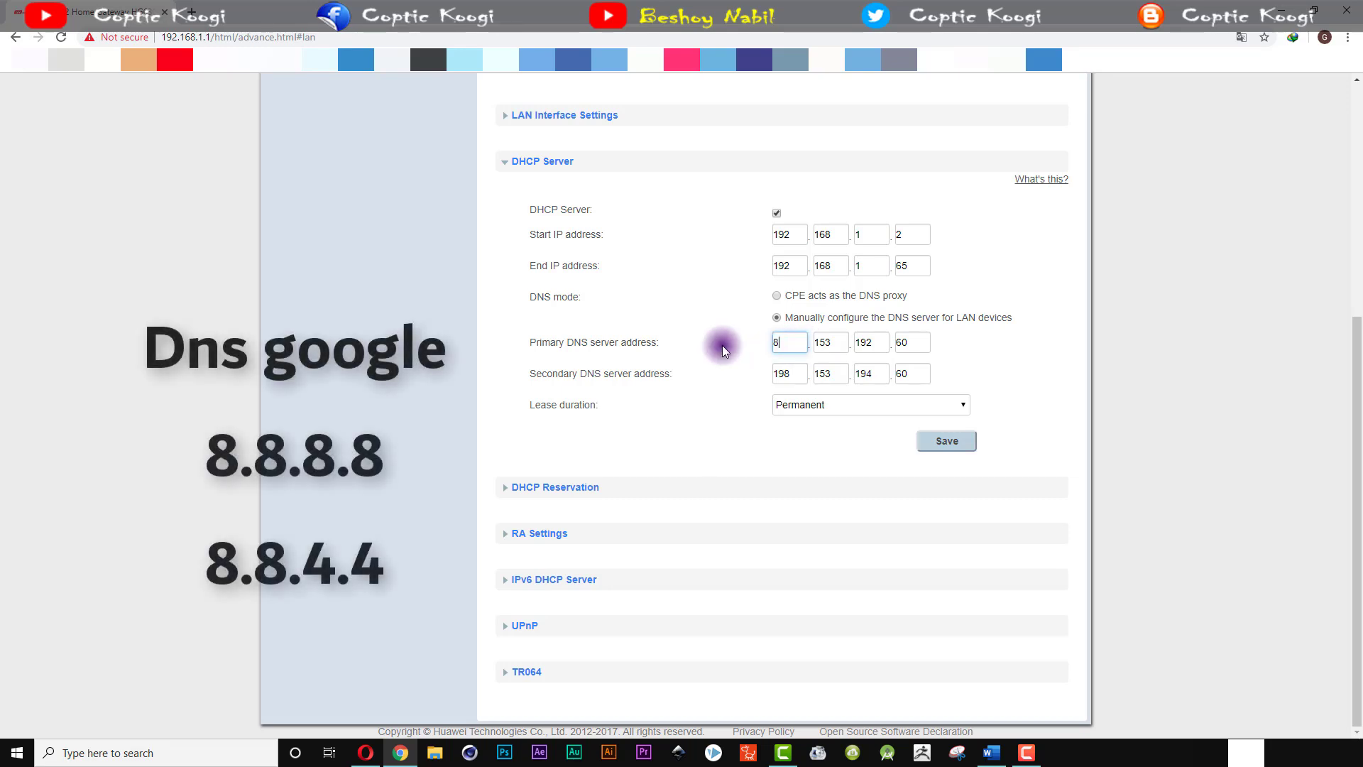
{"action": "key", "text": "Tab"}
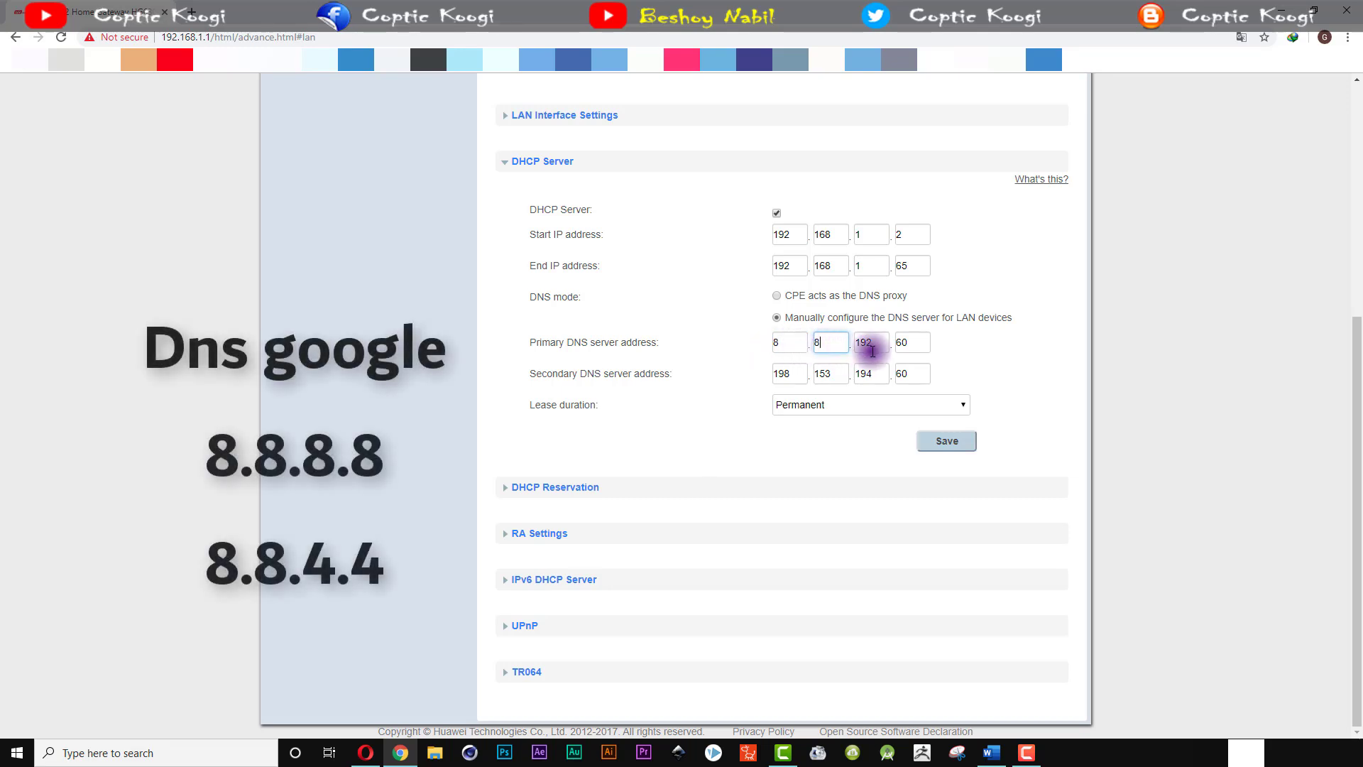
{"action": "type", "text": "8"}
{"action": "key", "text": "Tab"}
{"action": "type", "text": "8"}
{"action": "key", "text": "Tab"}
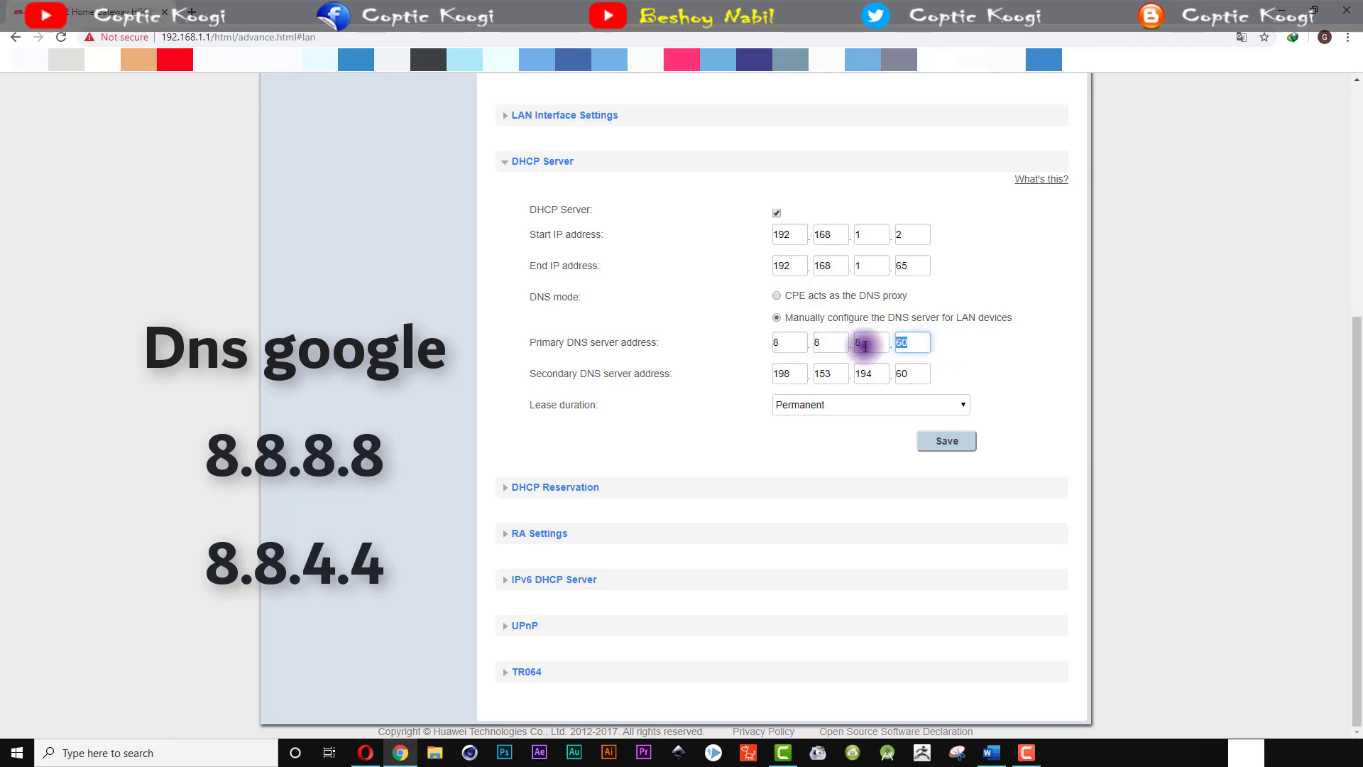
{"action": "type", "text": "8"}
Step: Set the secondary DNS to 8.8.4.4, save, and switch DNS mode to router proxy
{"action": "double_click", "coordinate": [773, 378]}
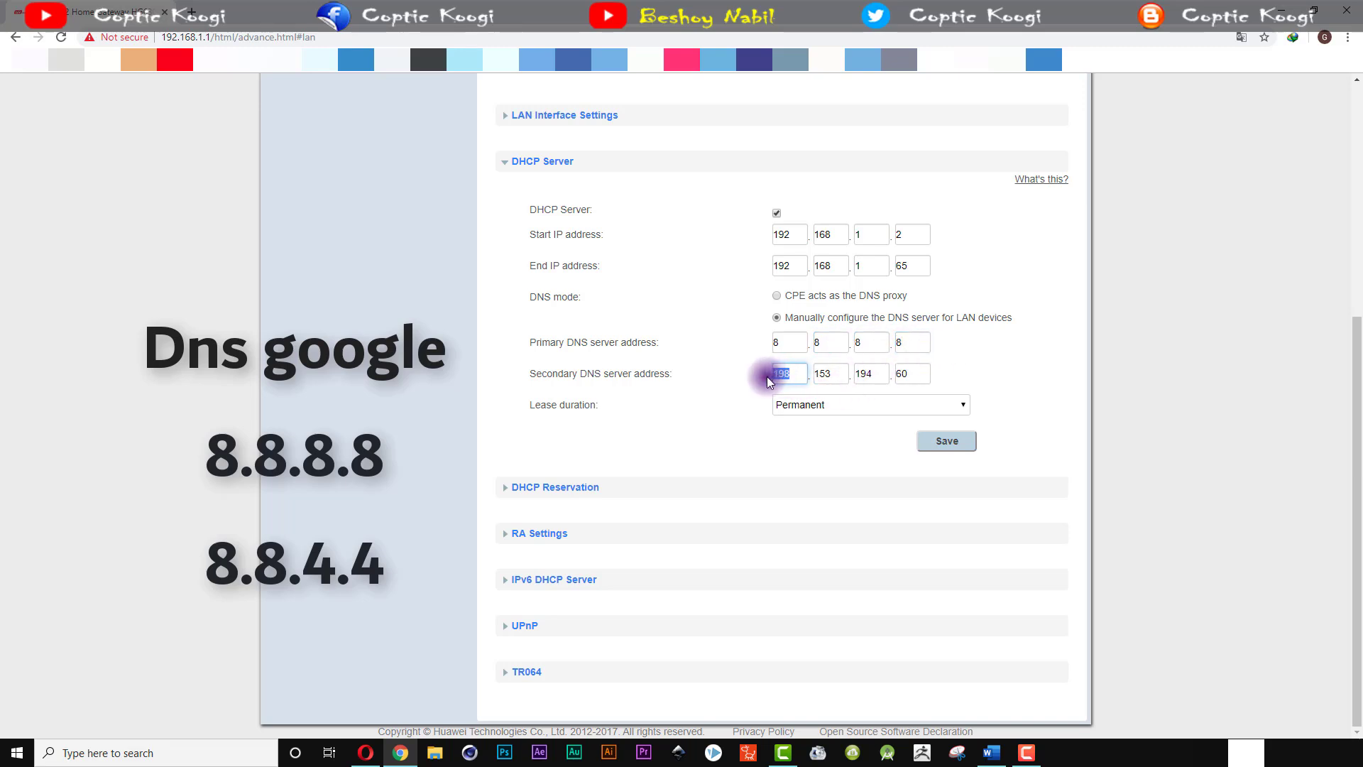
{"action": "type", "text": "8"}
{"action": "double_click", "coordinate": [821, 375]}
{"action": "type", "text": "8"}
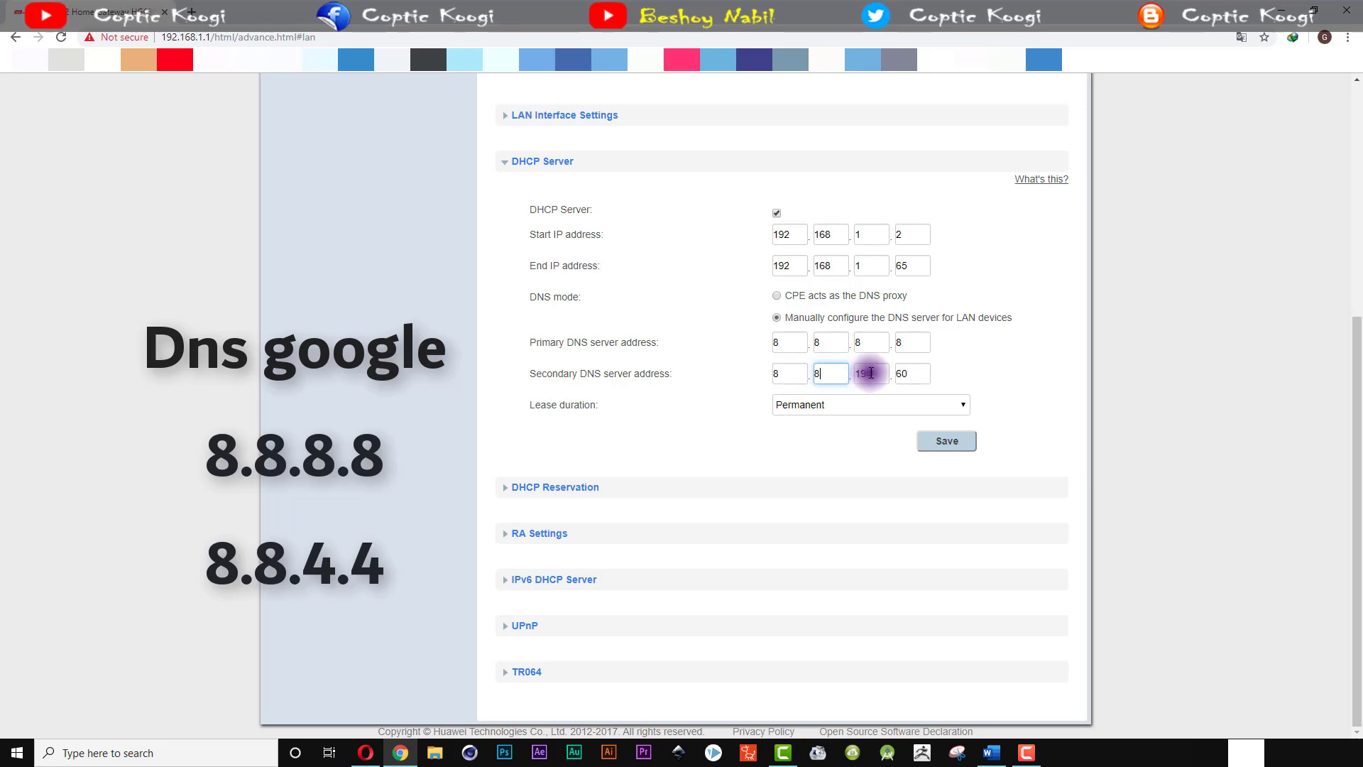
{"action": "double_click", "coordinate": [871, 374]}
{"action": "type", "text": "4"}
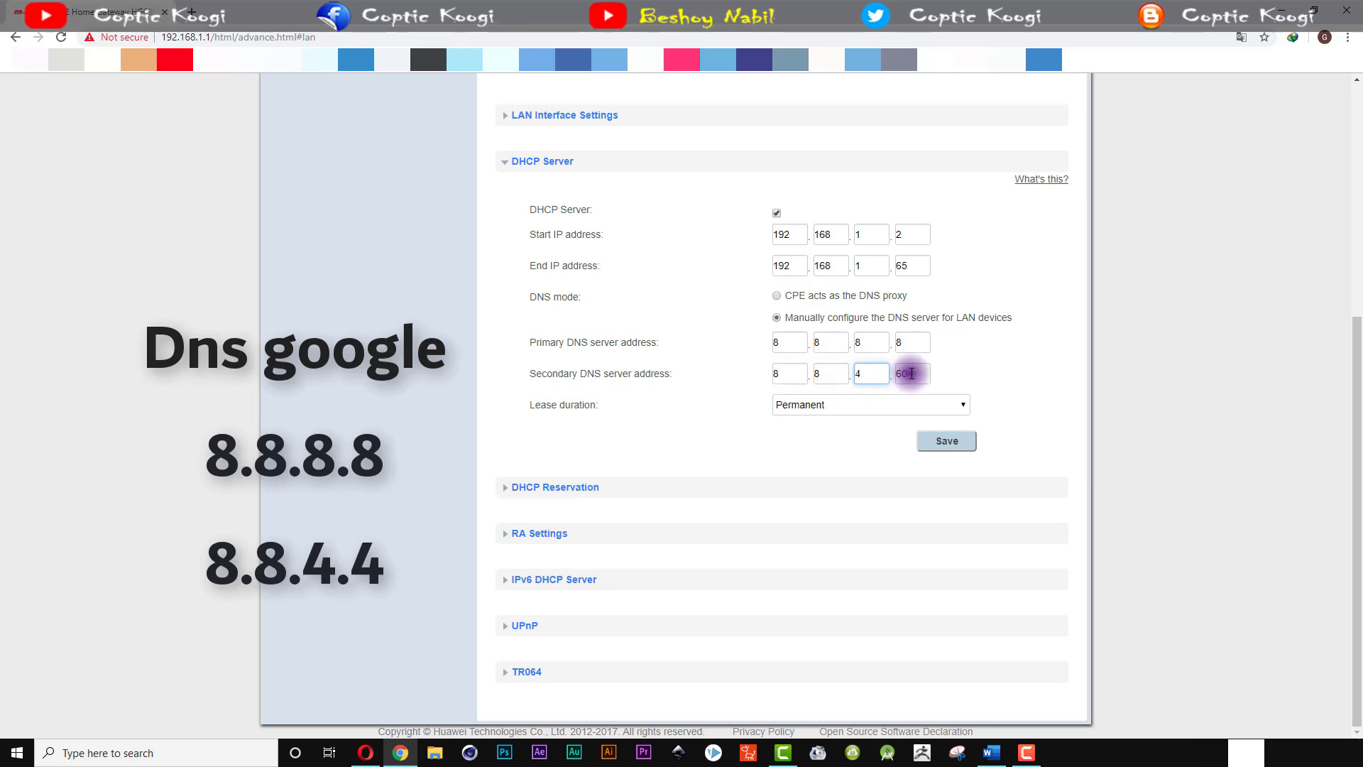
{"action": "double_click", "coordinate": [910, 374]}
{"action": "type", "text": "4"}
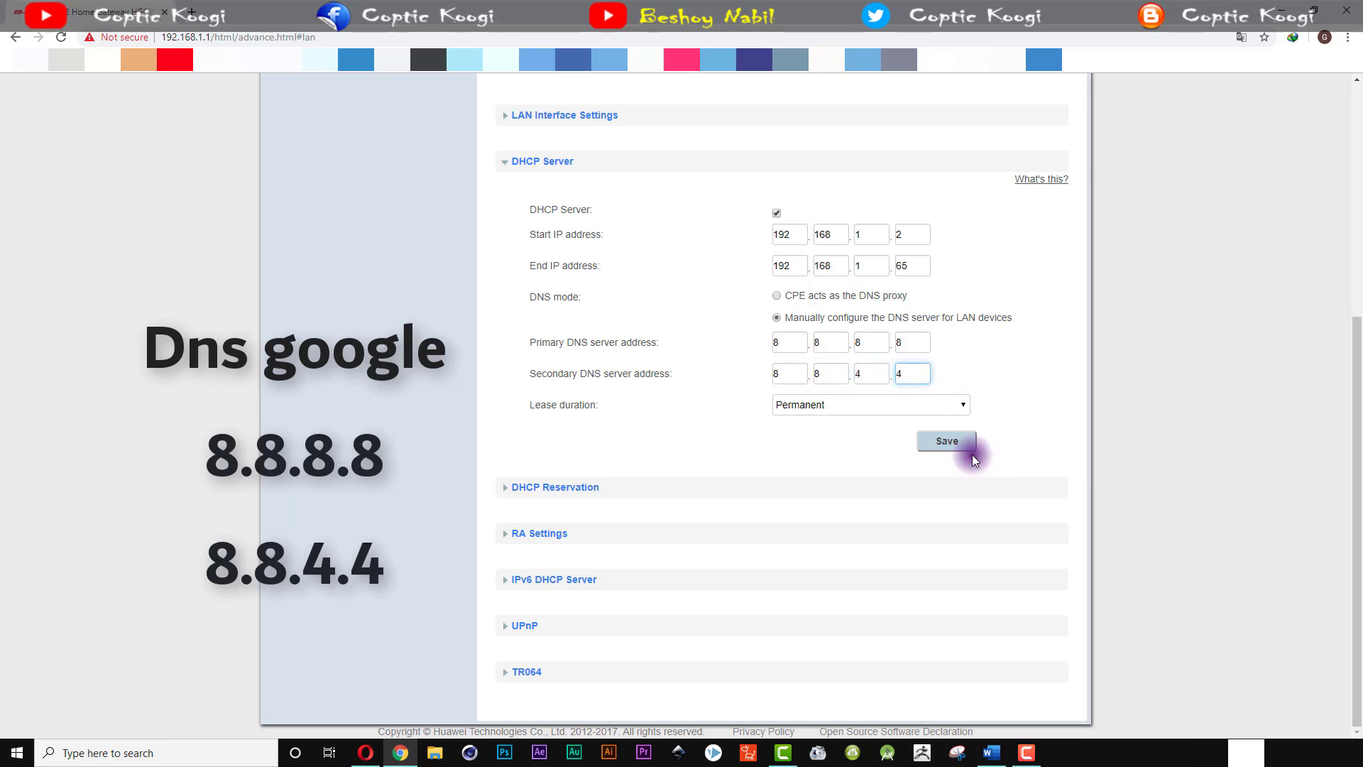
{"action": "left_click", "coordinate": [955, 441]}
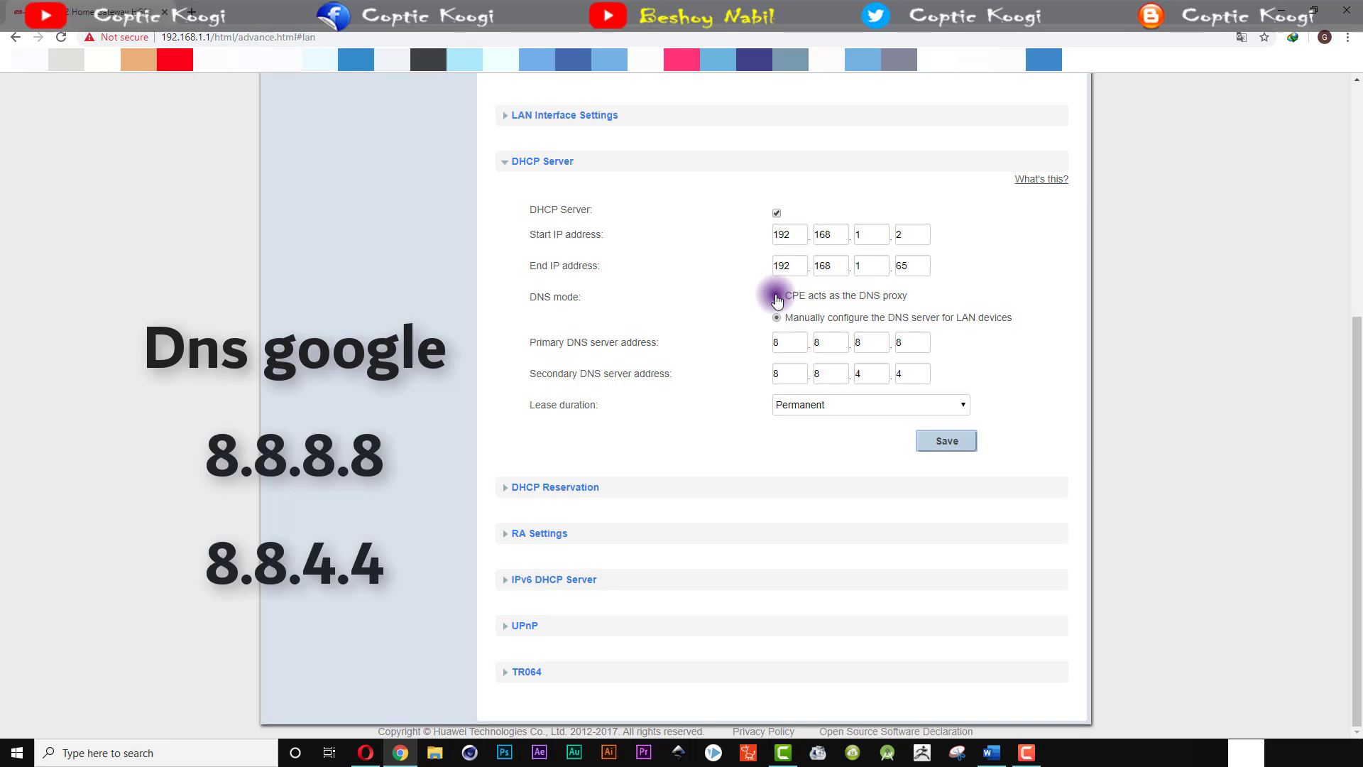
{"action": "left_click", "coordinate": [777, 296]}
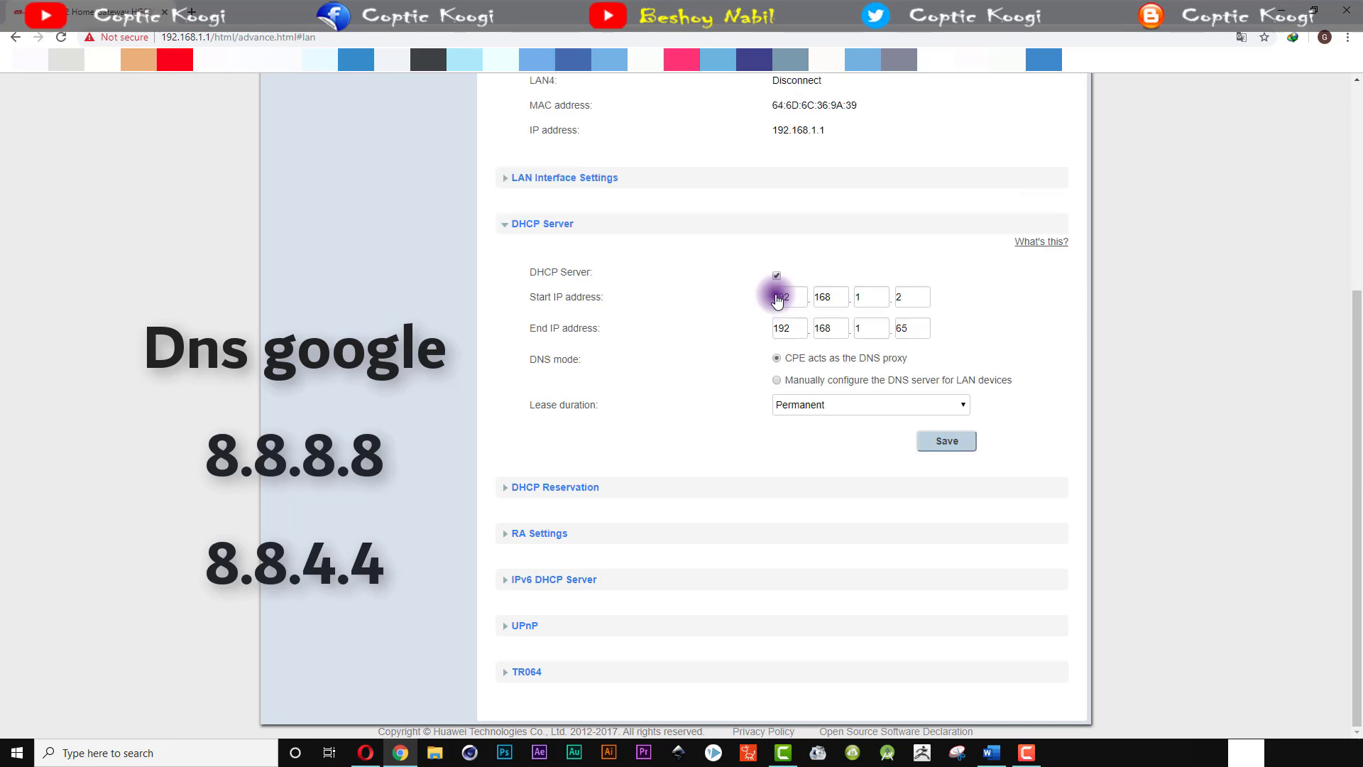
Step: Switch back to manual DNS with 198.153.192.60 and 198.153.194.60, and save
{"action": "left_click", "coordinate": [776, 380]}
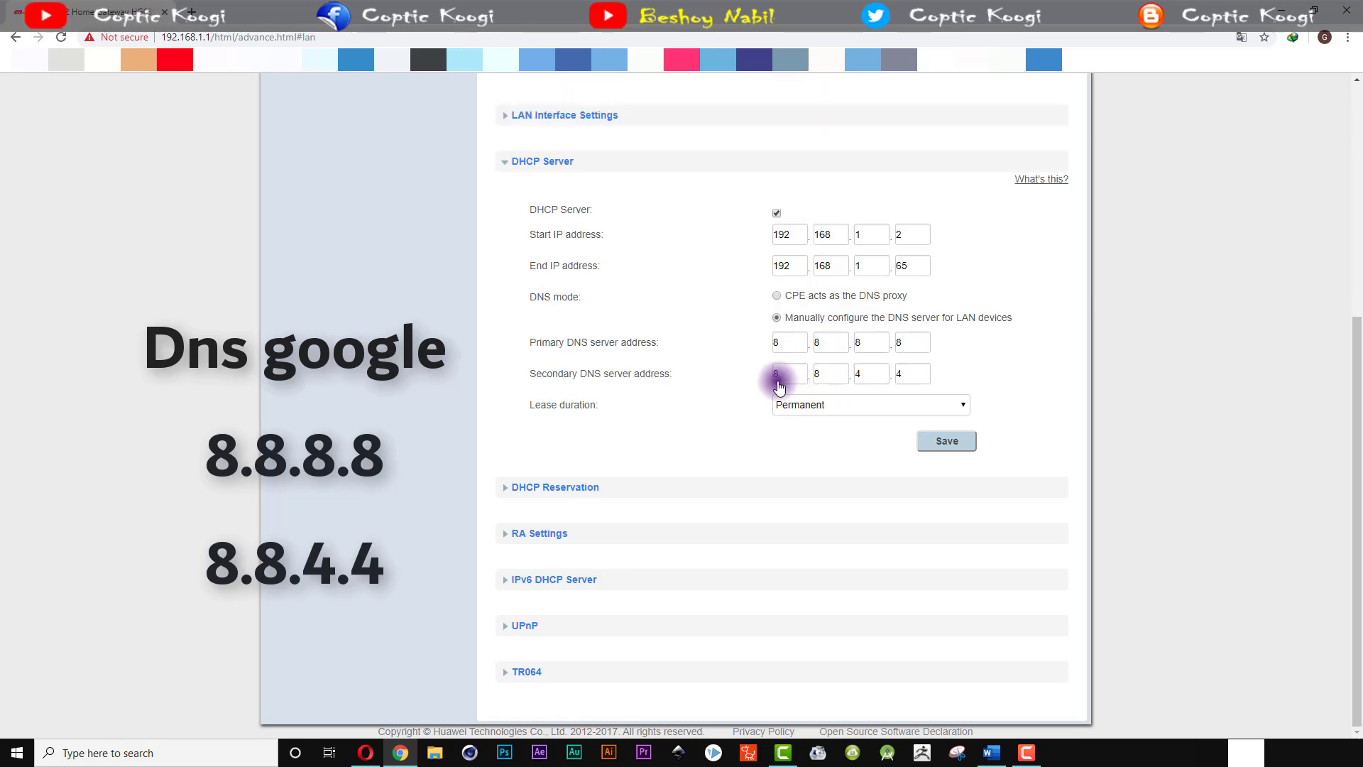
{"action": "double_click", "coordinate": [785, 343]}
{"action": "type", "text": "198.1"}
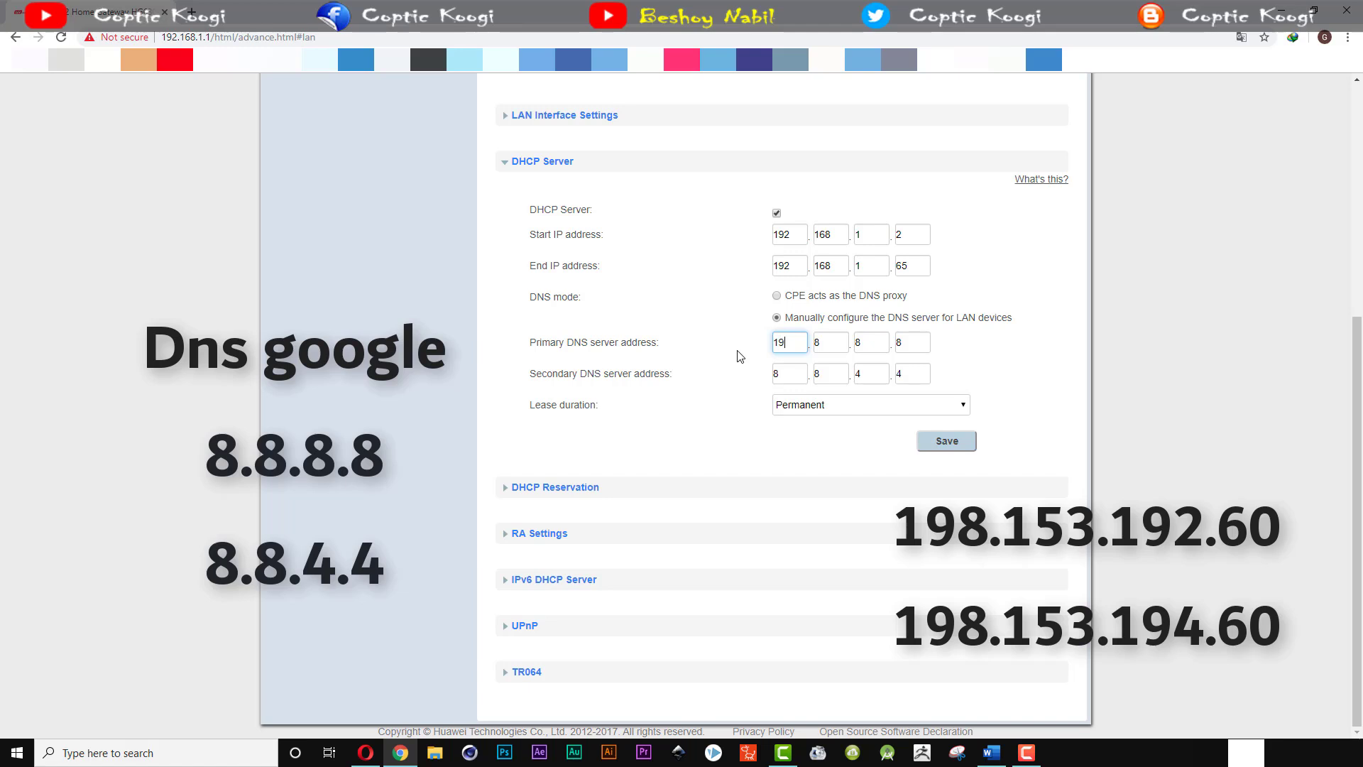
{"action": "type", "text": "53.192."}
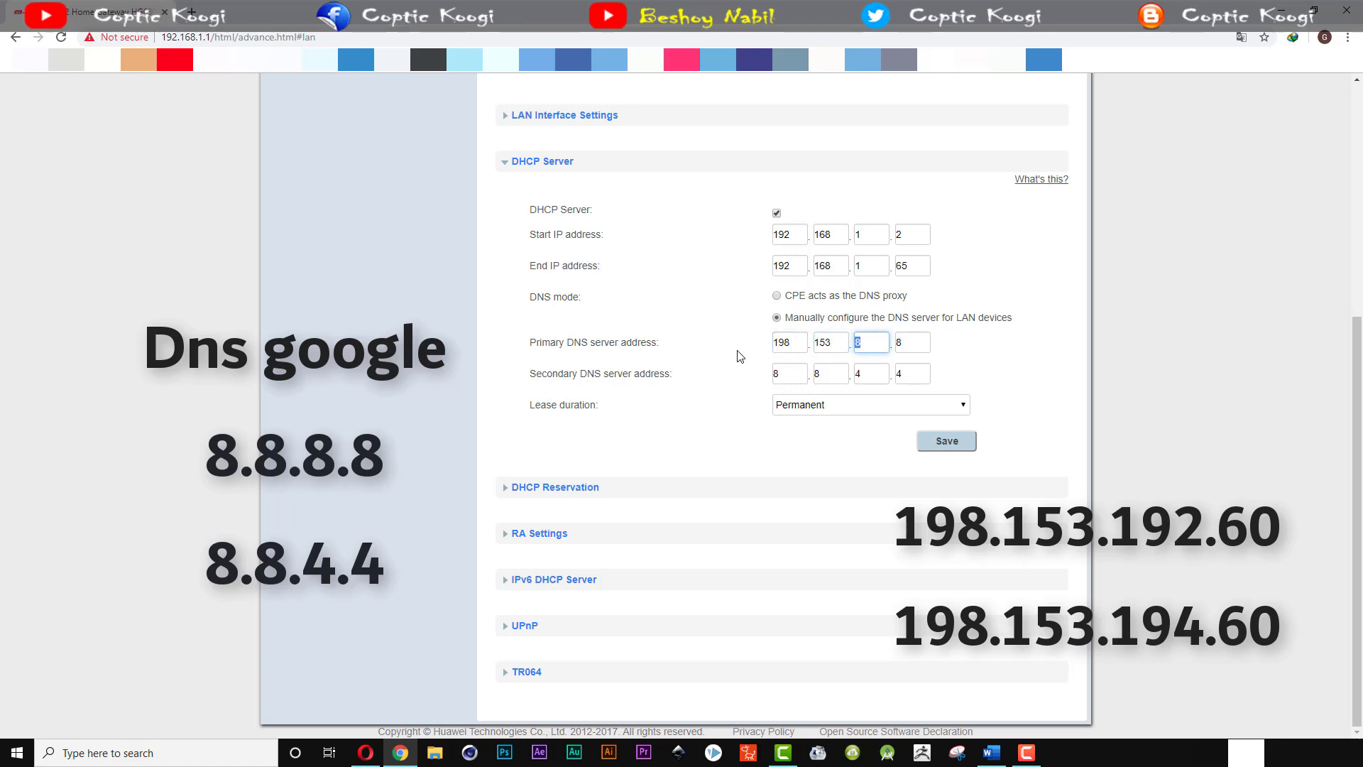
{"action": "type", "text": "60"}
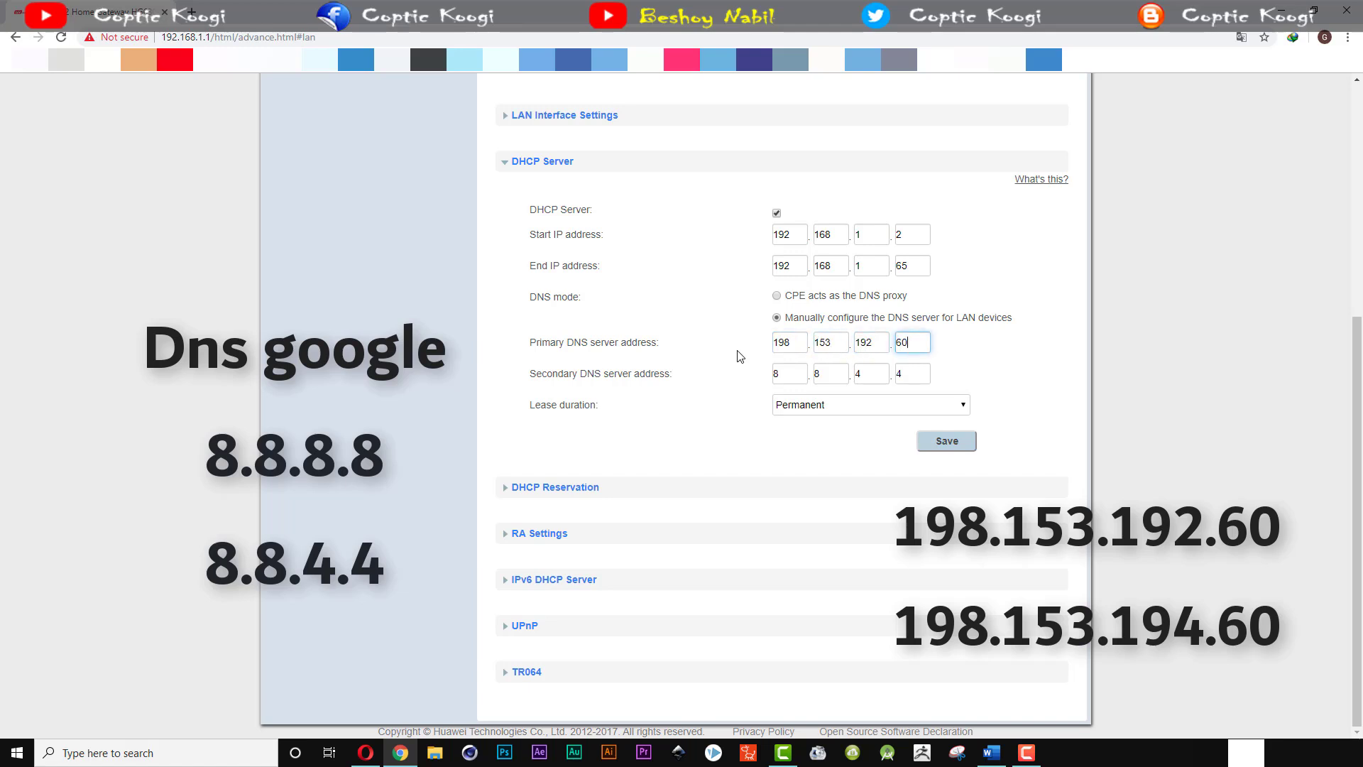
{"action": "key", "text": "Tab"}
{"action": "type", "text": "198."}
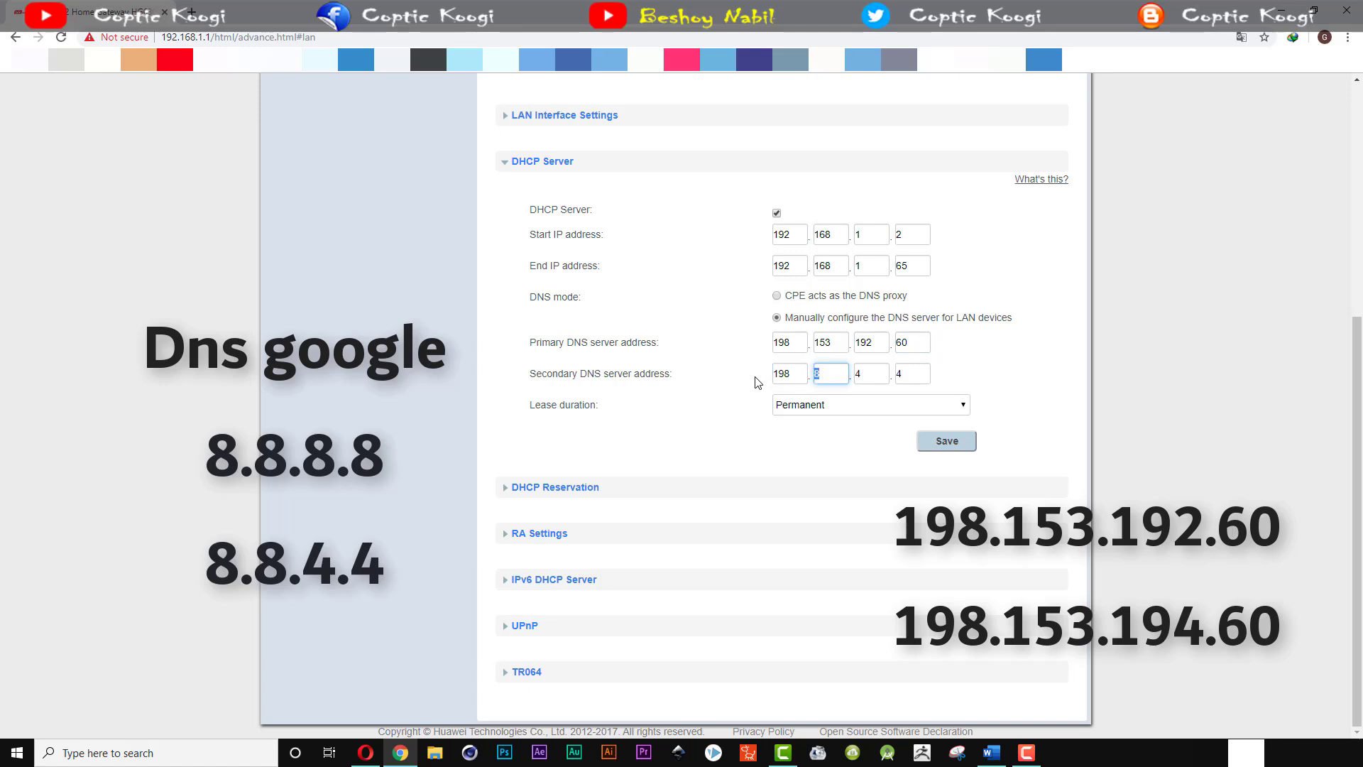
{"action": "type", "text": "153."}
{"action": "type", "text": "194.60"}
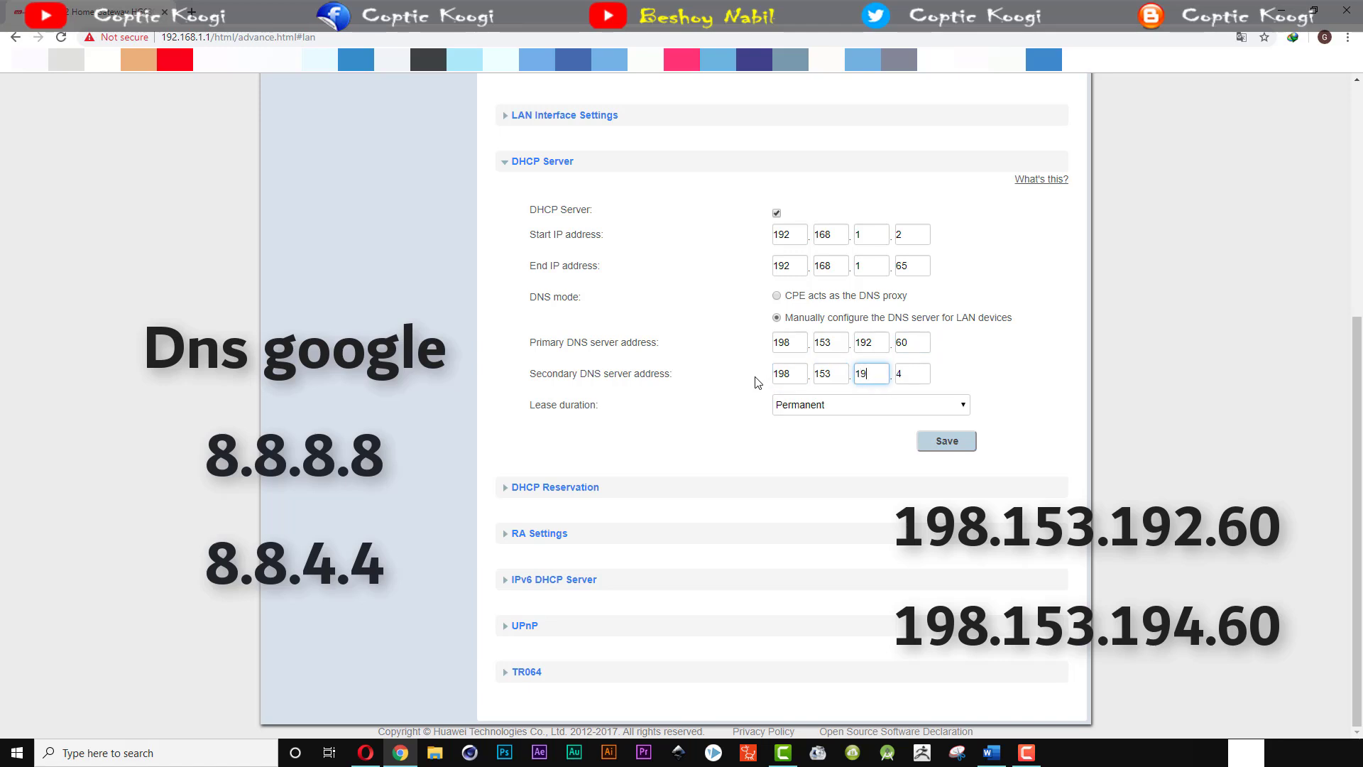
{"action": "left_click", "coordinate": [961, 443]}
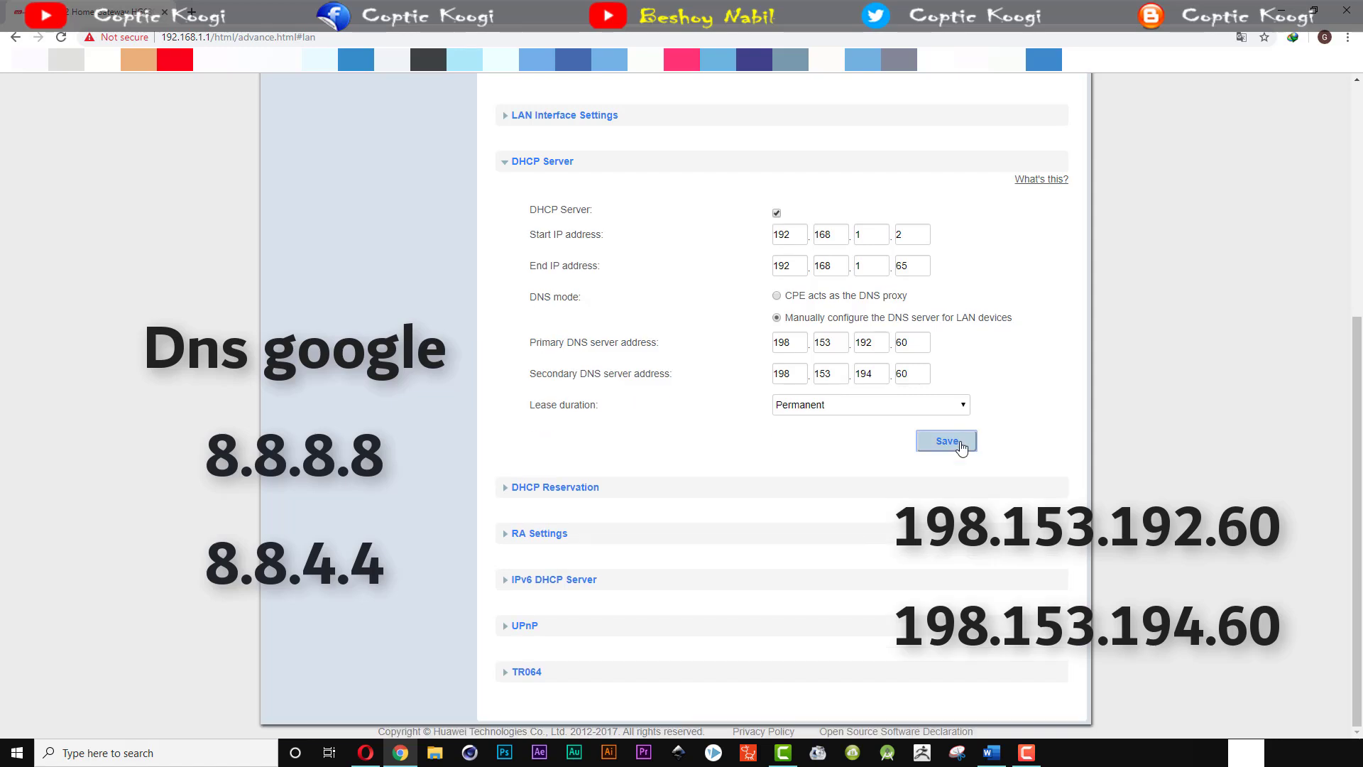